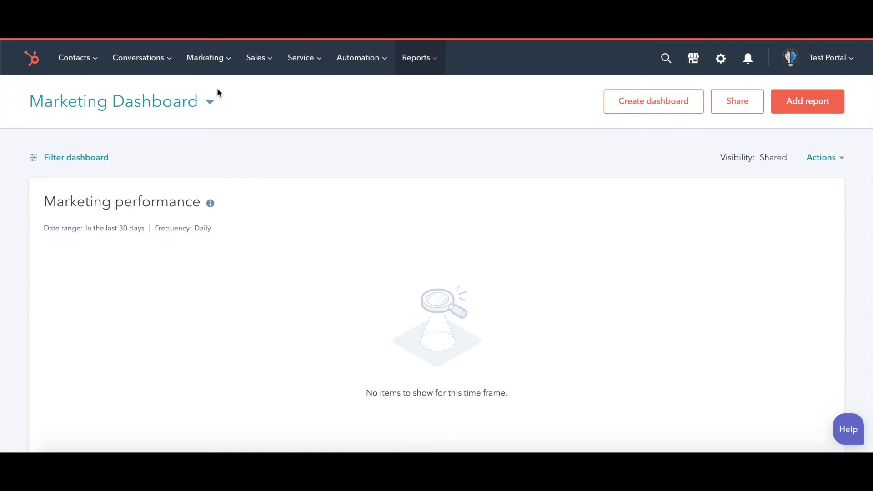
Step: Open the Forms list and show the actions for the Request a demo form
{"action": "mouse_move", "coordinate": [208, 66]}
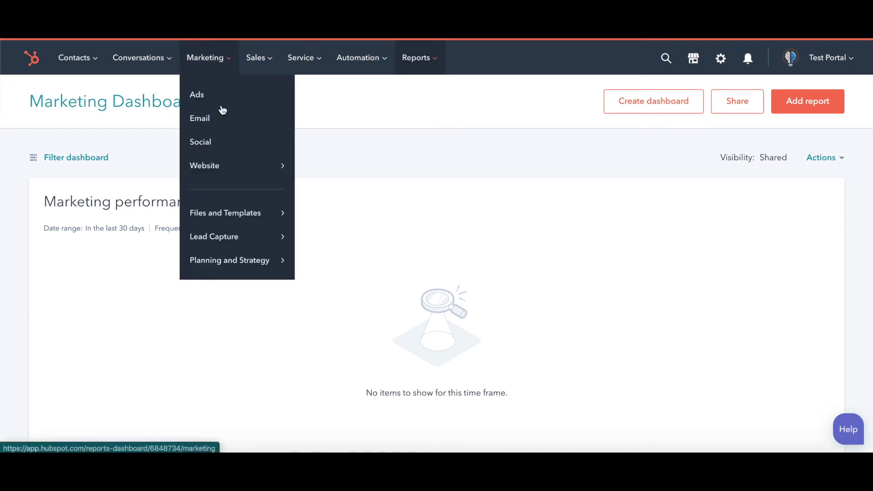
{"action": "mouse_move", "coordinate": [230, 236]}
{"action": "left_click", "coordinate": [324, 122]}
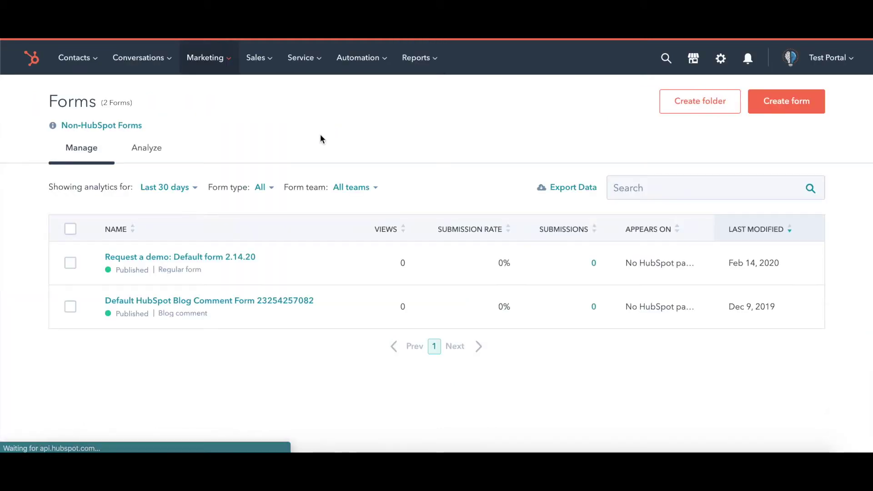
{"action": "mouse_move", "coordinate": [251, 263]}
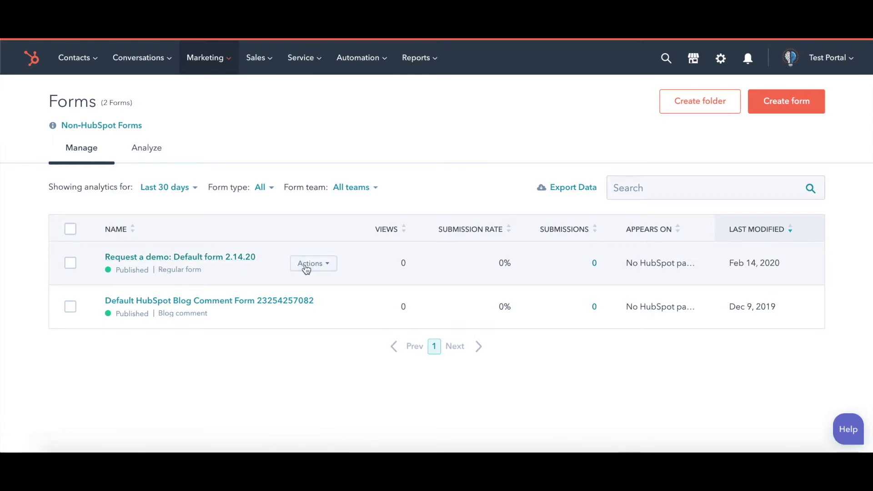
{"action": "left_click", "coordinate": [306, 269]}
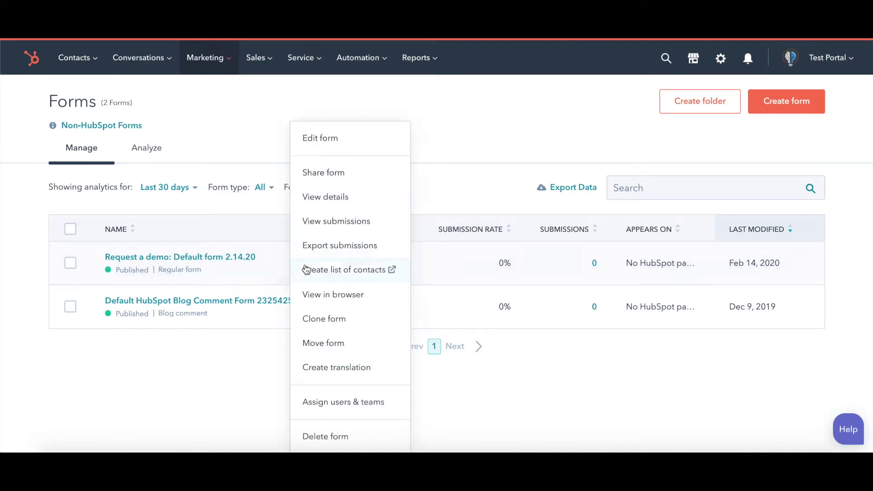
Step: Edit the Request a demo form and create a new follow-up email from its Follow-up tab
{"action": "left_click", "coordinate": [337, 149]}
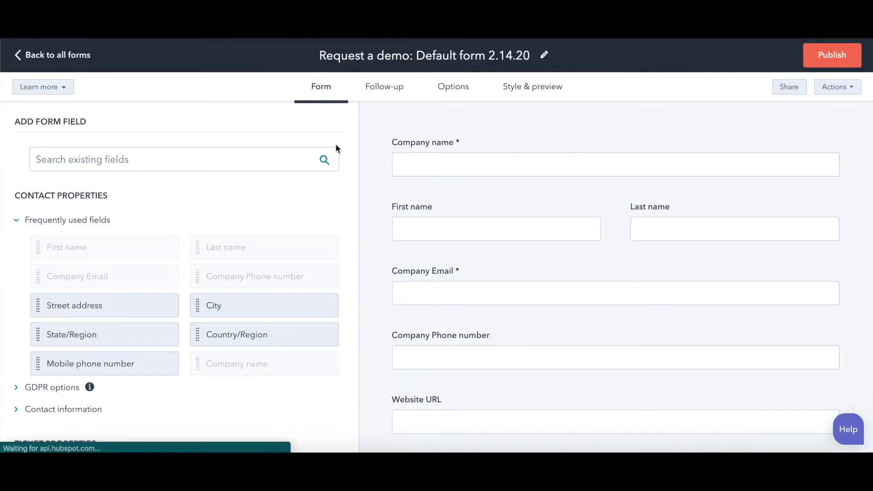
{"action": "left_click", "coordinate": [370, 90]}
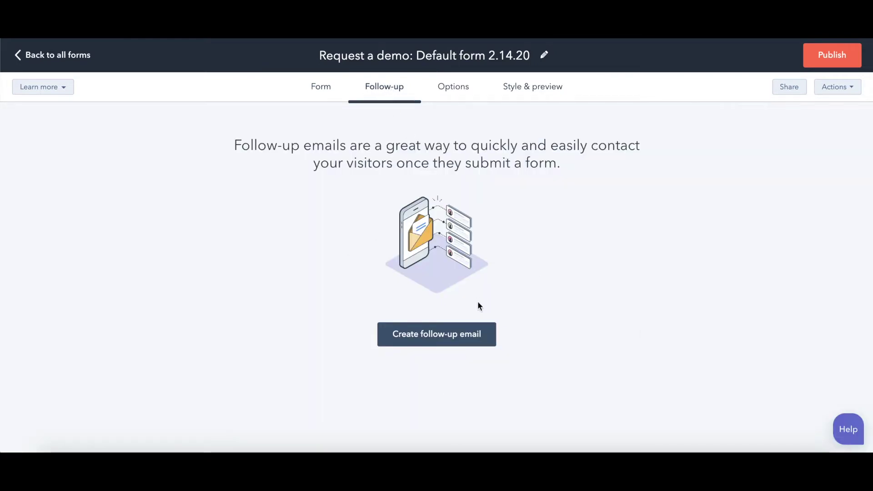
{"action": "left_click", "coordinate": [448, 340]}
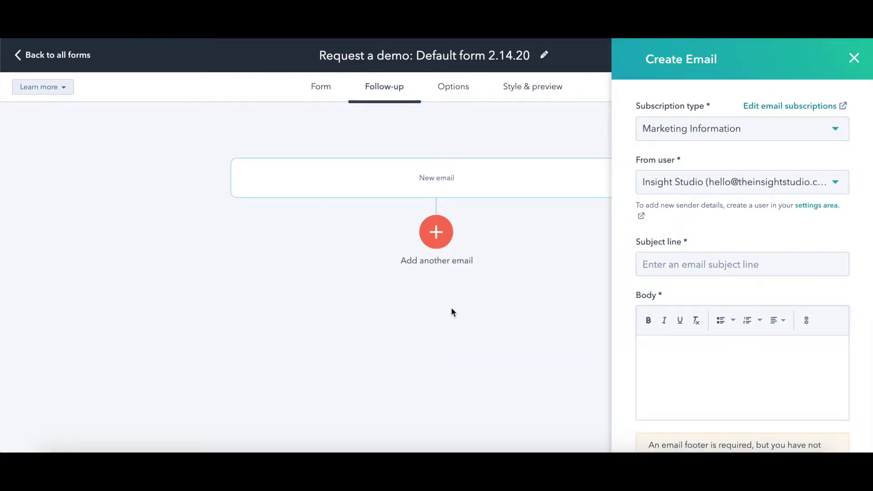
{"action": "left_click", "coordinate": [727, 132]}
Step: Keep Marketing Information as the subscription type and choose a different team member as sender
{"action": "left_click", "coordinate": [726, 132]}
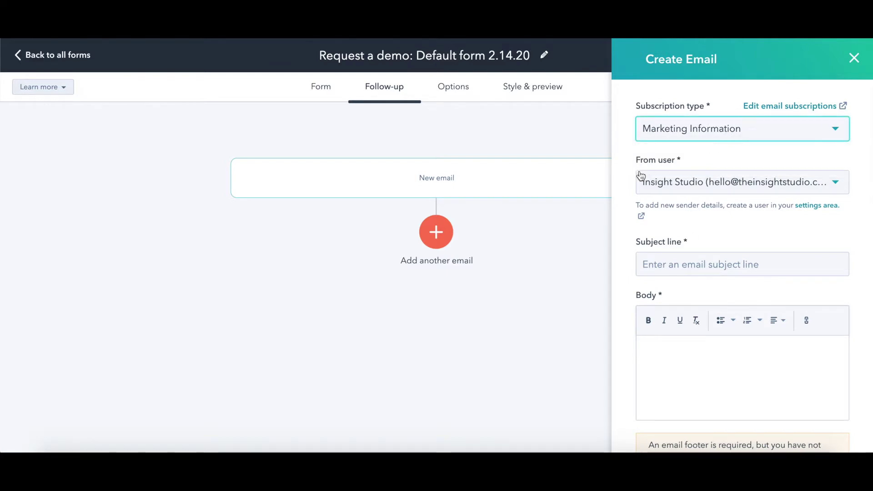
{"action": "left_click", "coordinate": [687, 187]}
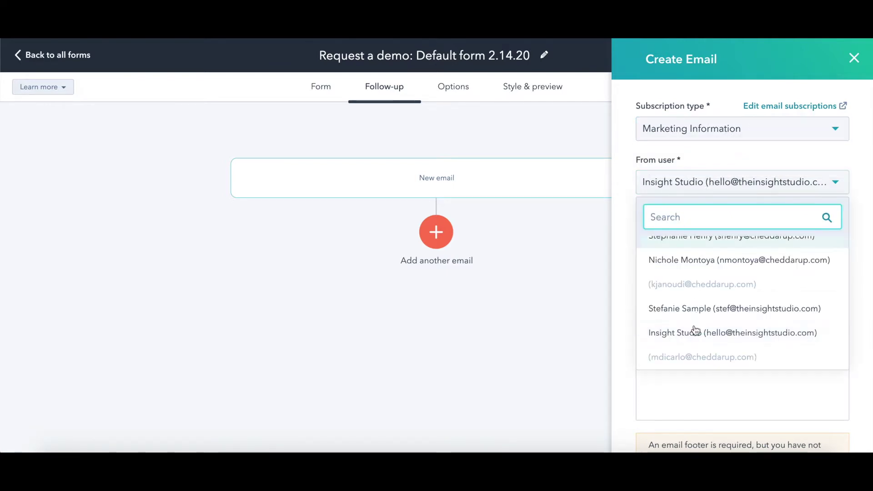
{"action": "left_click", "coordinate": [656, 310]}
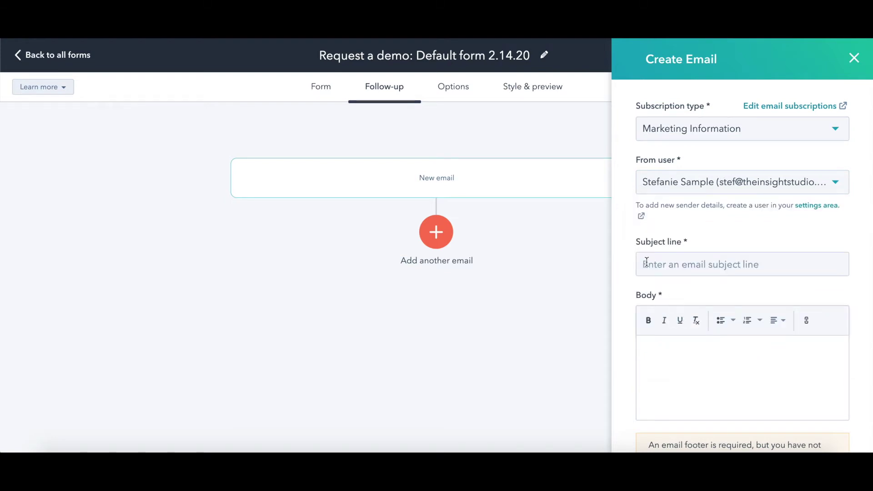
Step: Enter the subject line 'Thanks for requesting a demo from The Insight Studio!'
{"action": "left_click", "coordinate": [661, 265]}
{"action": "scroll", "coordinate": [763, 279], "scroll_direction": "down", "scroll_amount": 2}
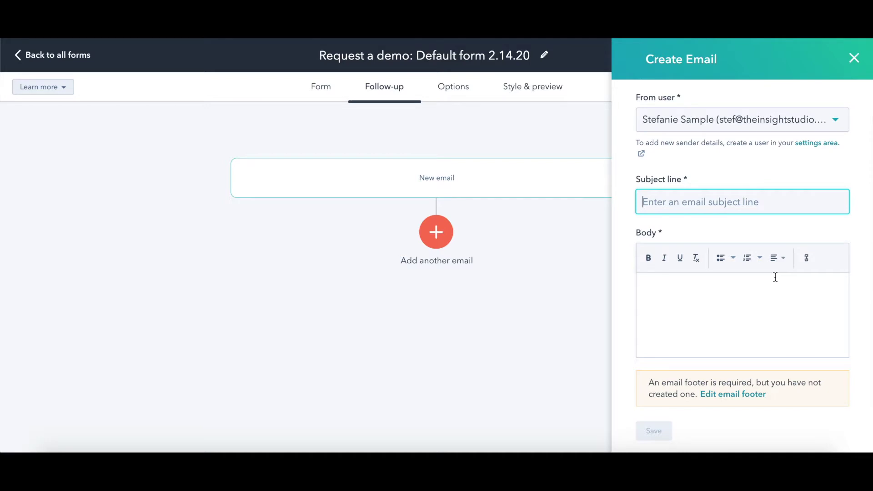
{"action": "type", "text": "Thanks for "}
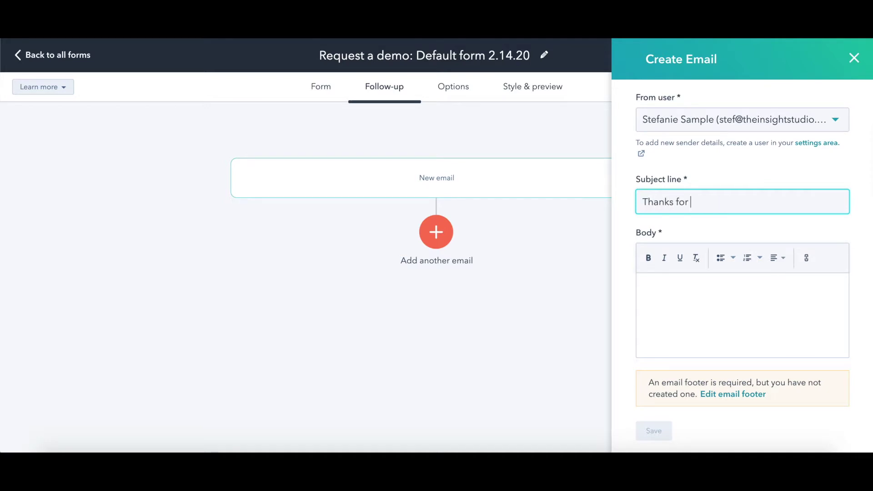
{"action": "type", "text": "requesting a demo fro"}
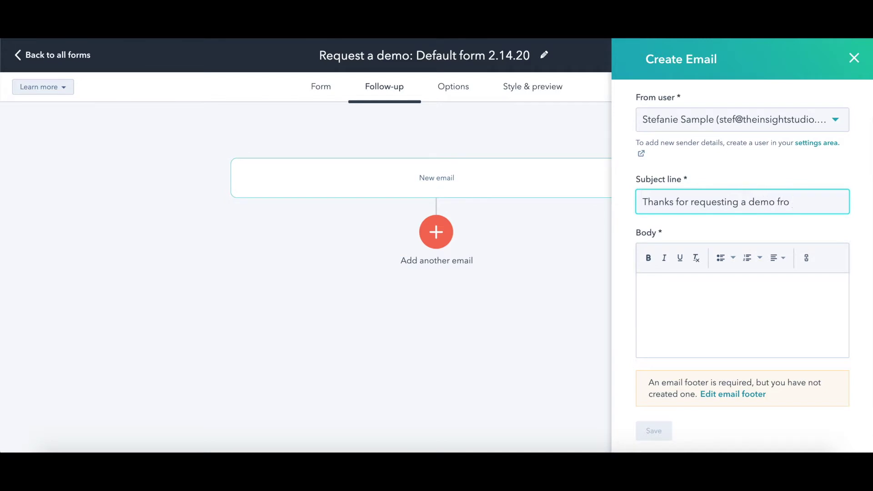
{"action": "type", "text": "m The Insight ST"}
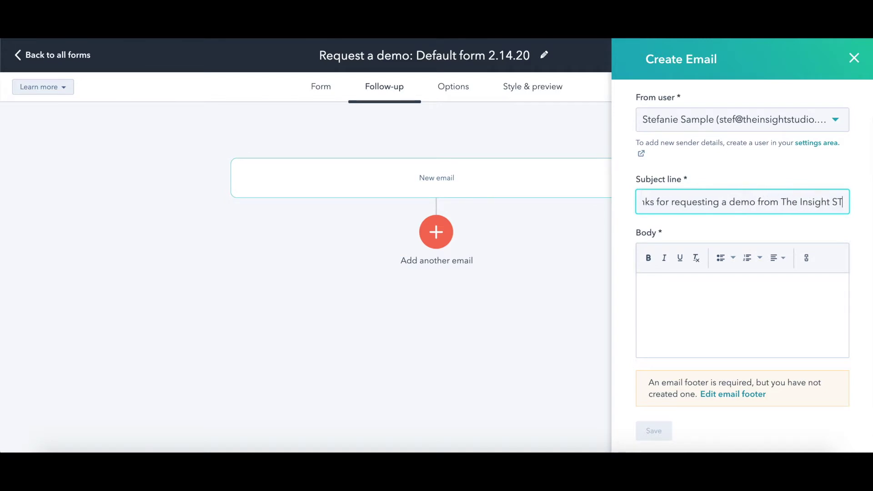
{"action": "key", "text": "BackSpace"}
{"action": "type", "text": "tudio!"}
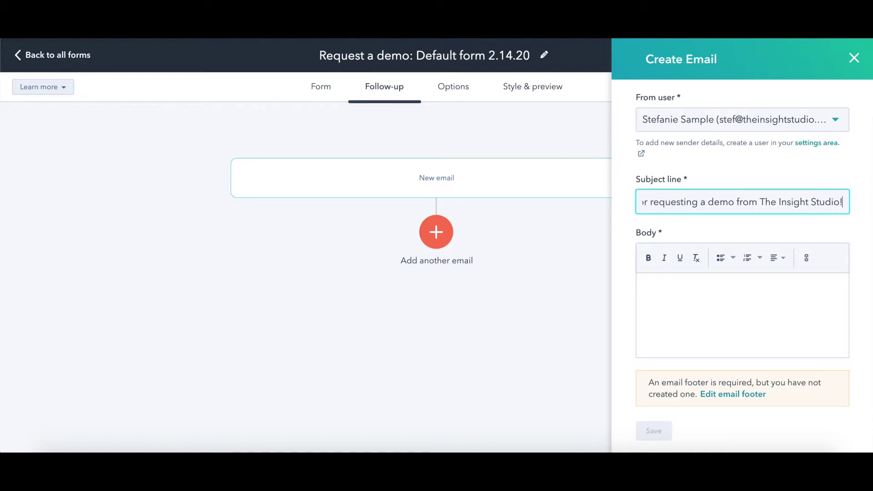
{"action": "key", "text": "Tab"}
Step: Write the greeting 'HI,' and a thank-you promising contact within the next 24 hours
{"action": "left_click", "coordinate": [735, 297]}
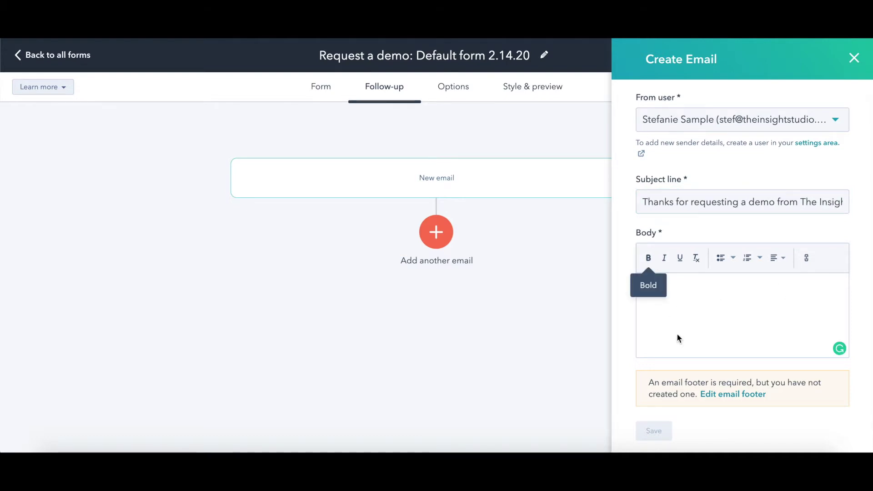
{"action": "left_click", "coordinate": [664, 257]}
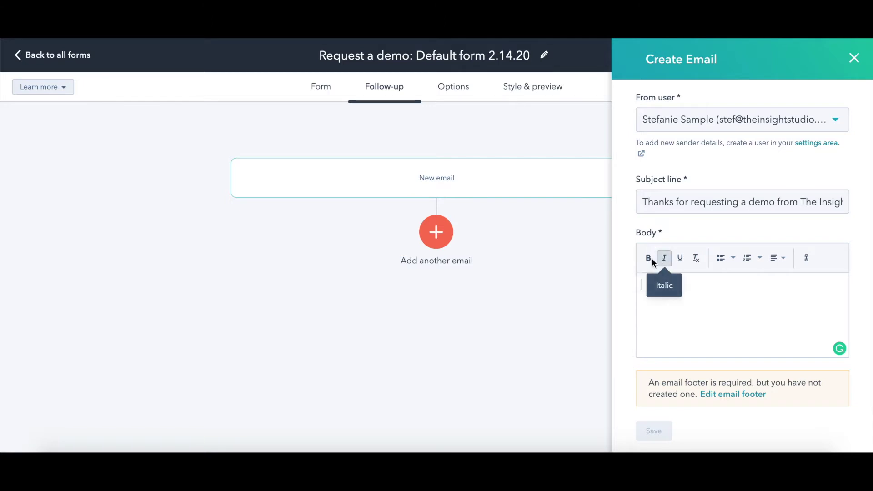
{"action": "left_click", "coordinate": [649, 258]}
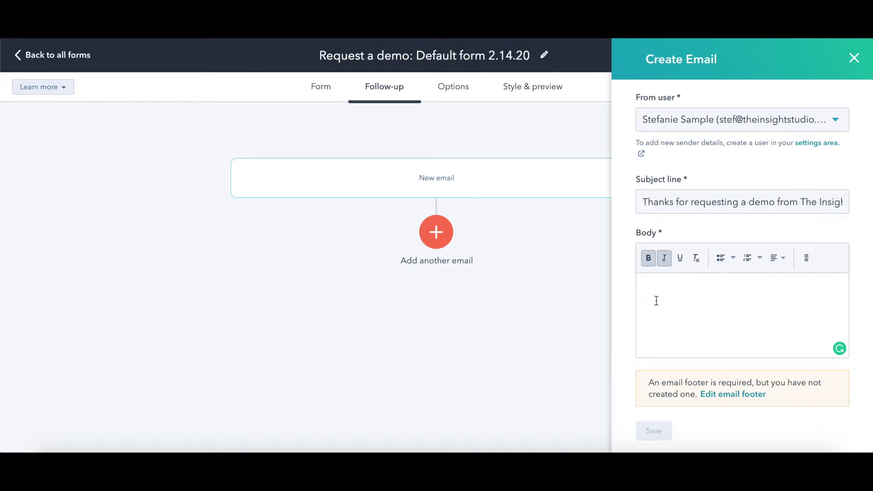
{"action": "left_click", "coordinate": [656, 293]}
{"action": "type", "text": "HI,"}
{"action": "key", "text": "Return"}
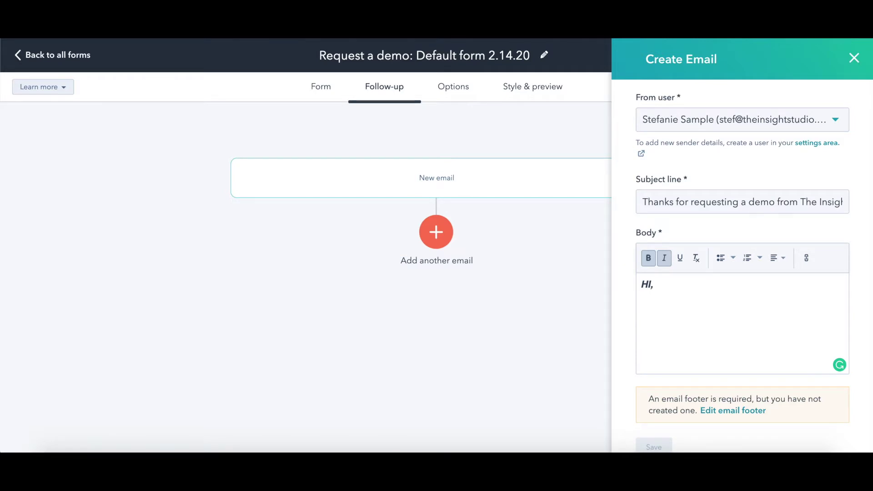
{"action": "type", "text": "Thank you for su"}
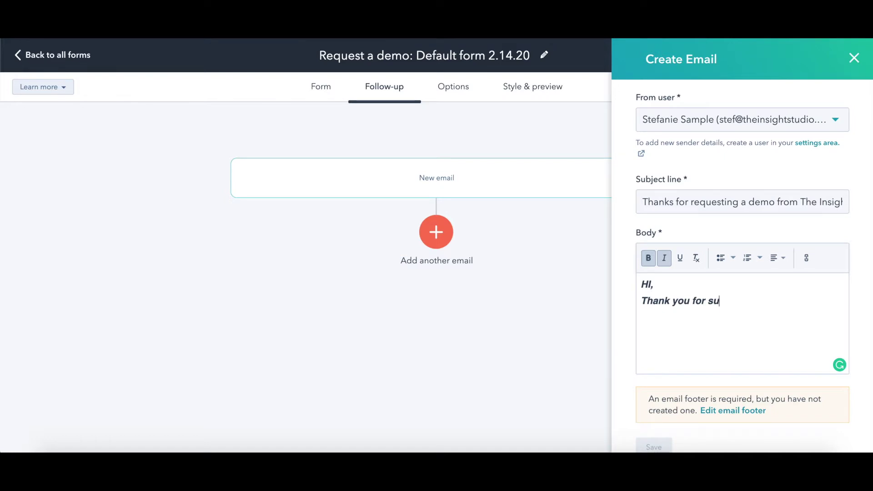
{"action": "type", "text": "bmitting a r"}
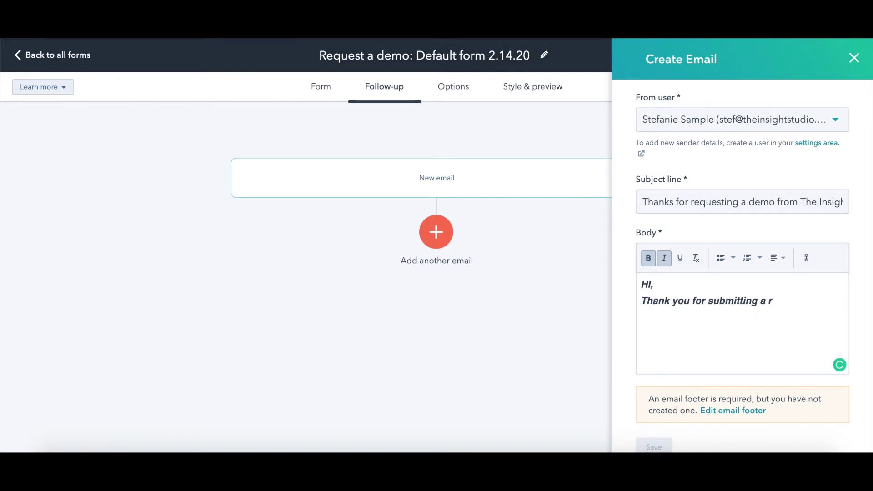
{"action": "key", "text": "BackSpace"}
{"action": "key", "text": "BackSpace"}
{"action": "key", "text": "BackSpace"}
{"action": "key", "text": "BackSpace"}
{"action": "key", "text": "BackSpace"}
{"action": "key", "text": "BackSpace"}
{"action": "key", "text": "BackSpace"}
{"action": "key", "text": "BackSpace"}
{"action": "key", "text": "BackSpace"}
{"action": "key", "text": "BackSpace"}
{"action": "key", "text": "BackSpace"}
{"action": "key", "text": "BackSpace"}
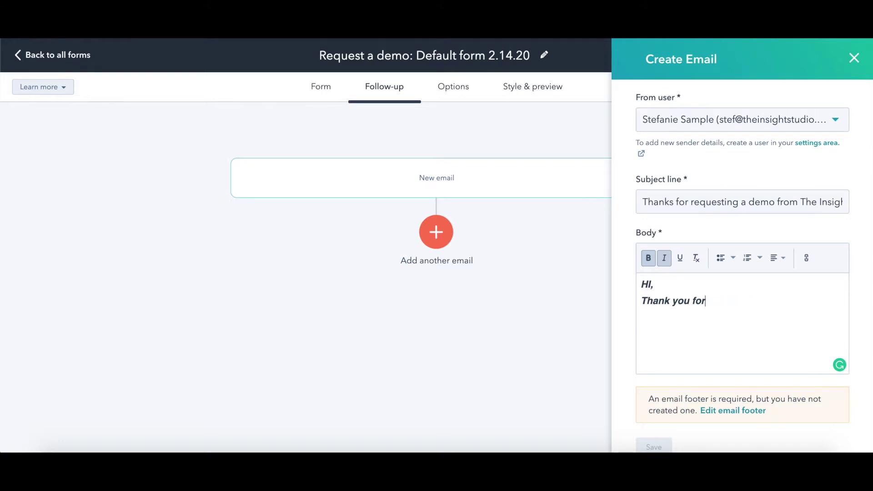
{"action": "type", "text": "requesting a demo "}
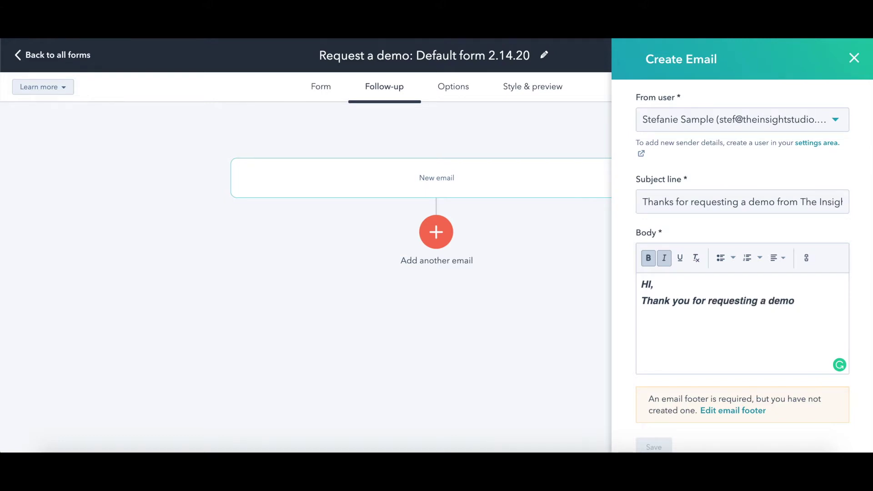
{"action": "type", "text": "! "}
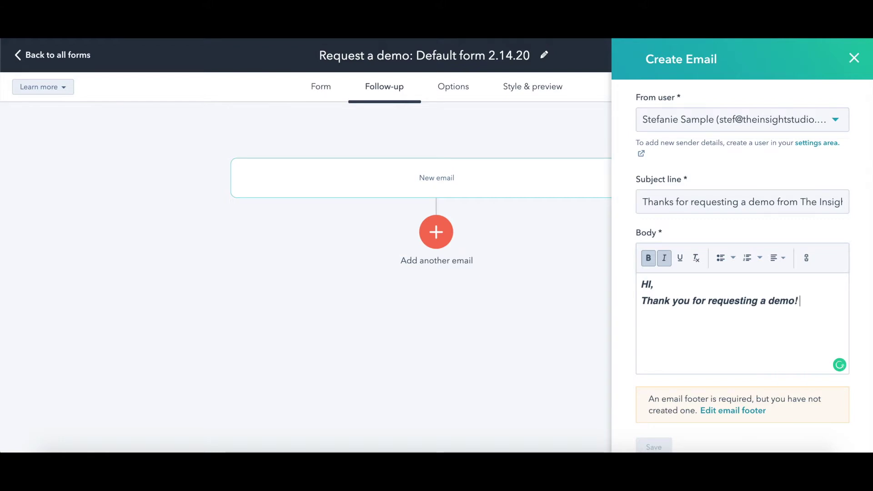
{"action": "type", "text": "We will "}
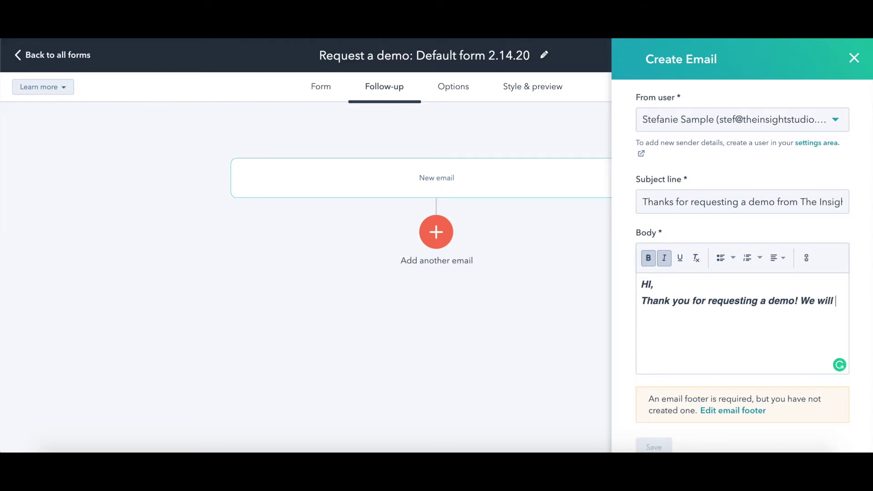
{"action": "type", "text": "be in touch with"}
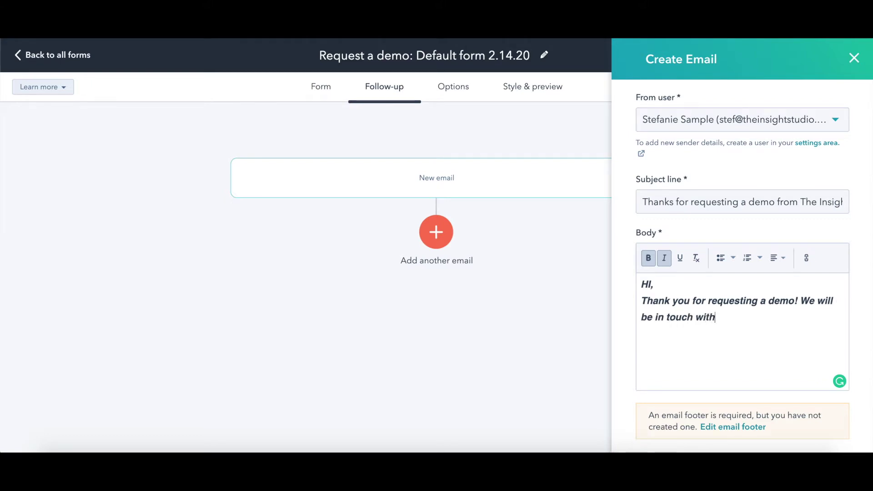
{"action": "type", "text": "in the next 24 hours"}
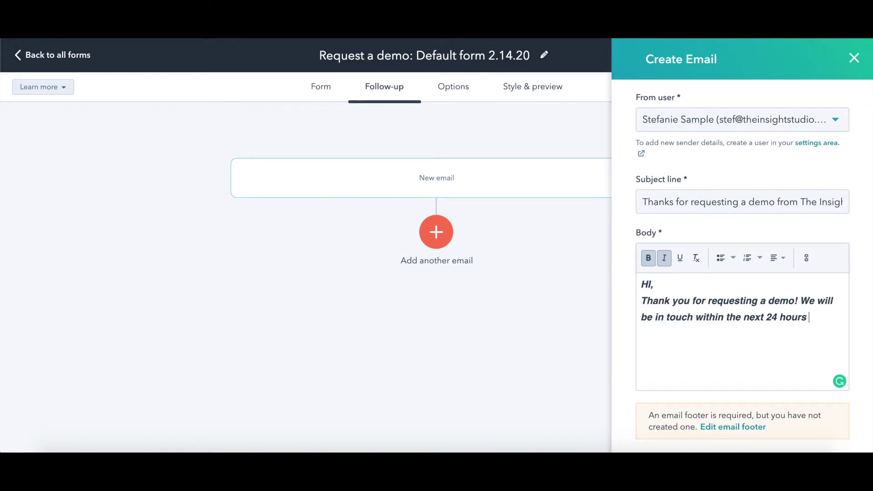
{"action": "key", "text": "Return"}
{"action": "key", "text": "Return"}
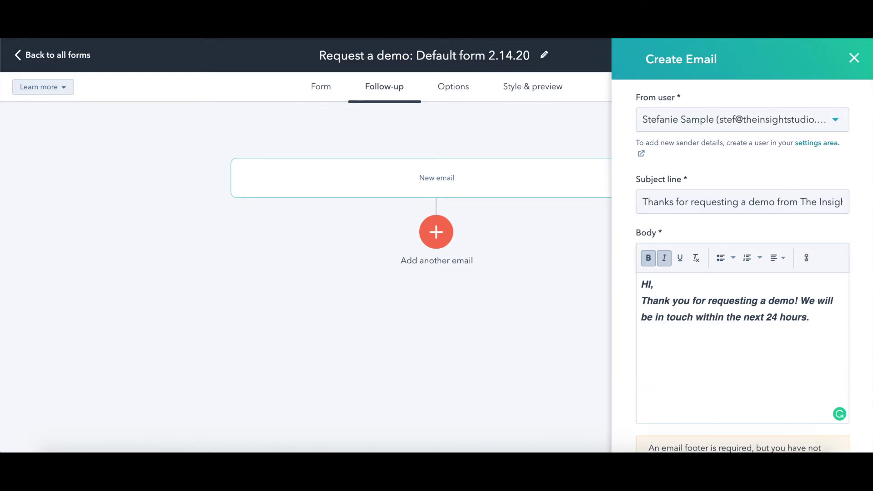
Step: Add 'In the meantime...' and start a bulleted list on the line below it
{"action": "type", "text": "In the meantime"}
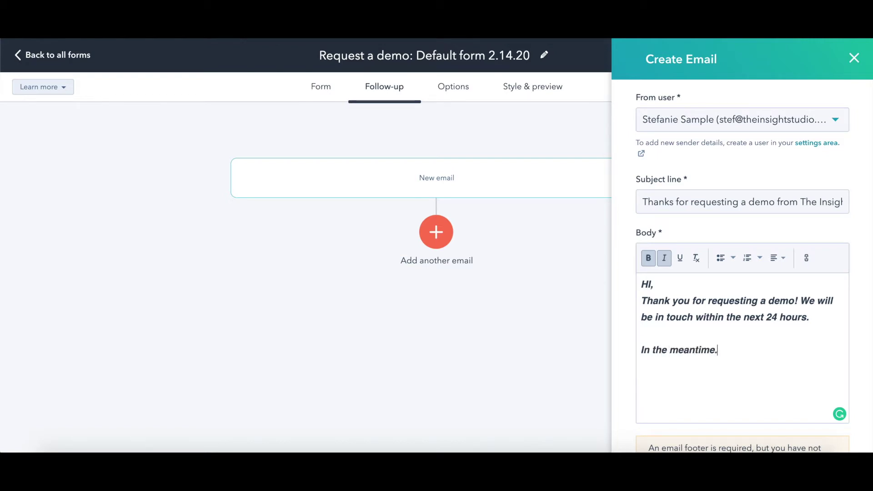
{"action": "type", "text": ".."}
{"action": "key", "text": "Return"}
{"action": "type", "text": "Yo"}
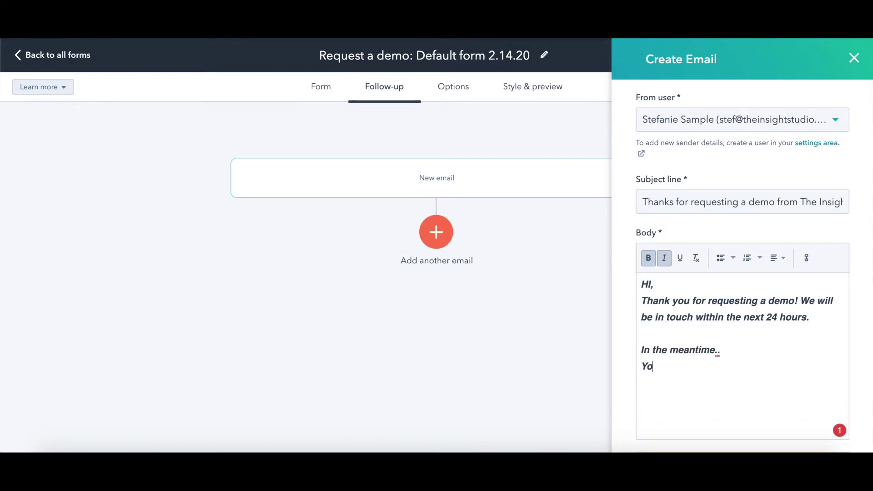
{"action": "key", "text": "BackSpace"}
{"action": "key", "text": "BackSpace"}
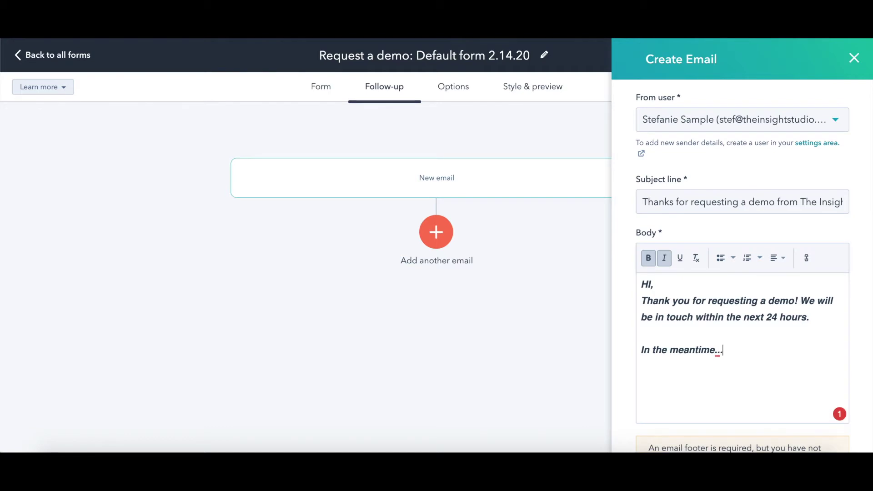
{"action": "key", "text": "Return"}
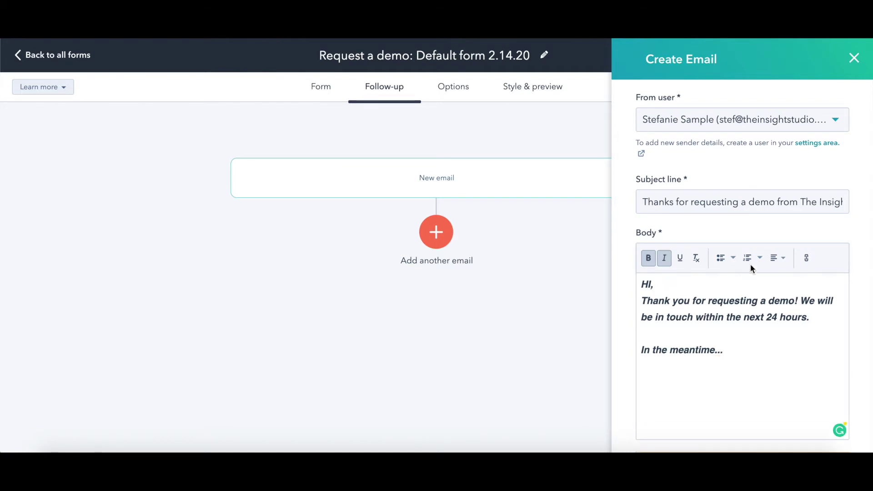
{"action": "left_click", "coordinate": [719, 258]}
Step: Add three bullets: book time with us, leverage workflows for clean CRM data, YouTube HubSpot tips
{"action": "type", "text": "Y"}
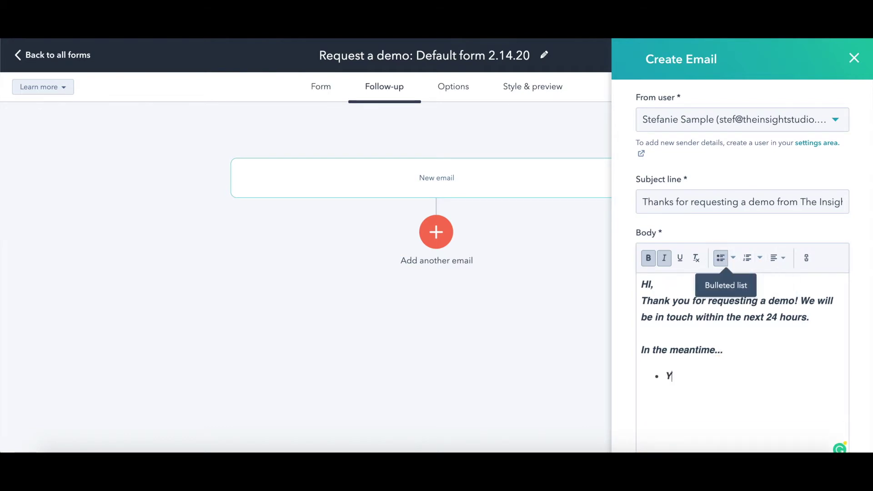
{"action": "type", "text": "ou can book time"}
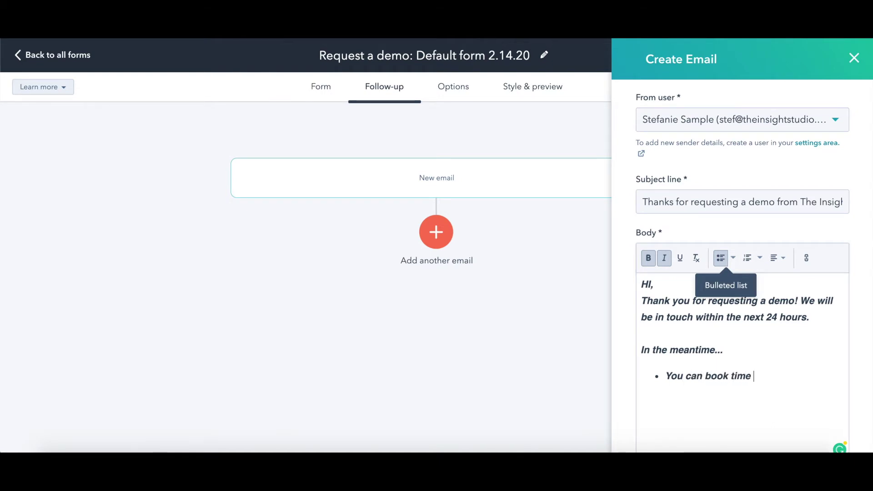
{"action": "type", "text": " with y"}
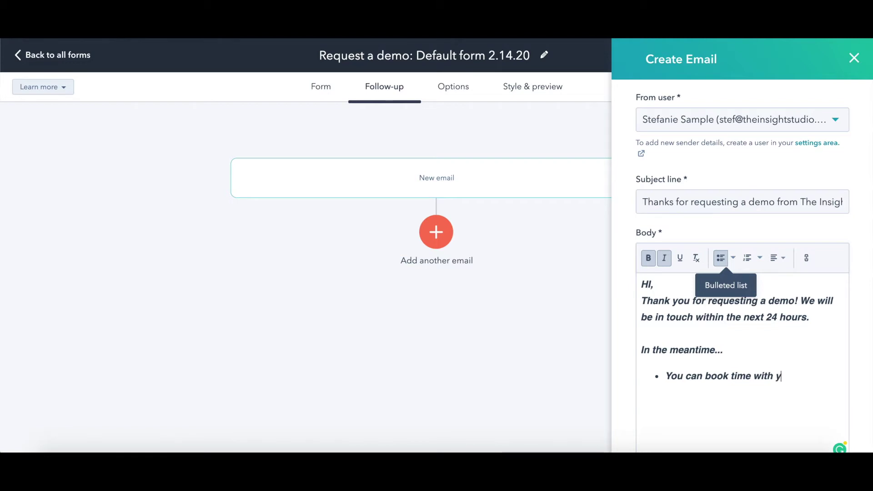
{"action": "key", "text": "BackSpace"}
{"action": "type", "text": "us"}
{"action": "key", "text": "Return"}
{"action": "type", "text": "Read "}
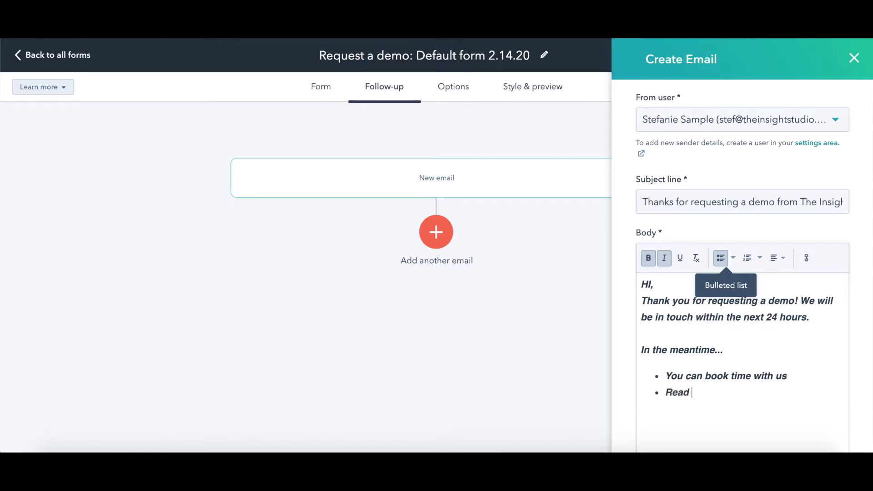
{"action": "type", "text": "how to lever"}
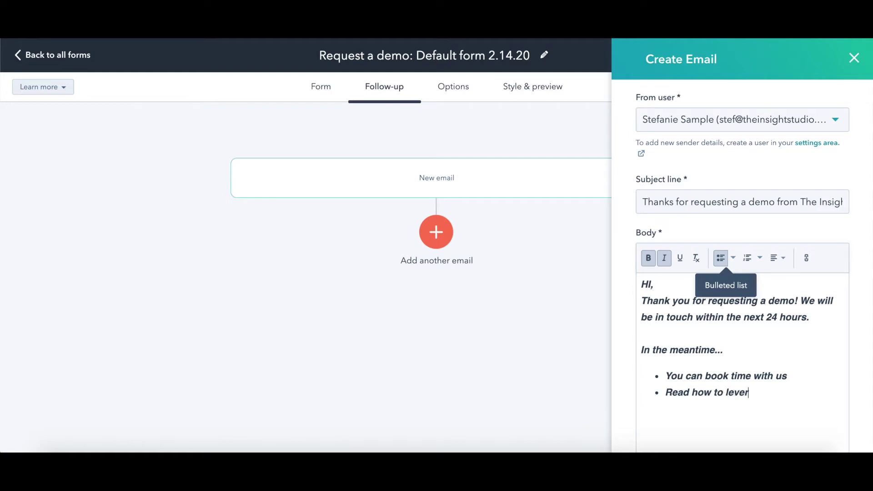
{"action": "type", "text": "age workflows to"}
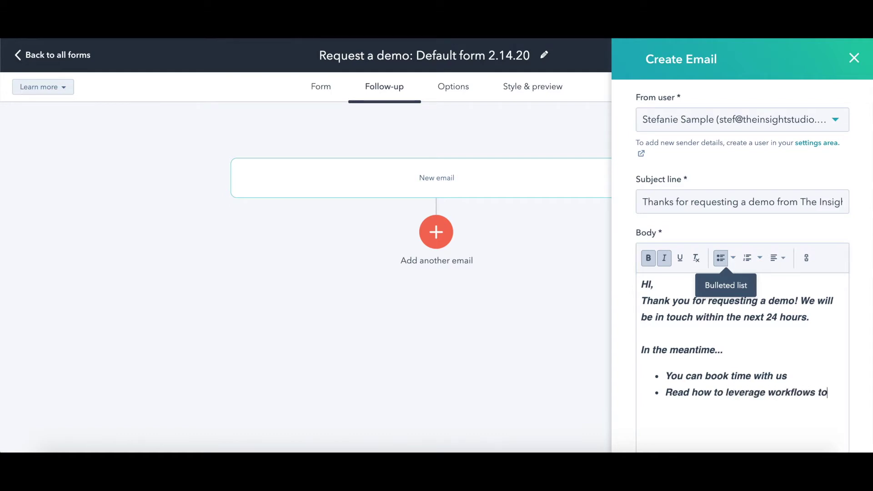
{"action": "type", "text": " keep your CRM data clean"}
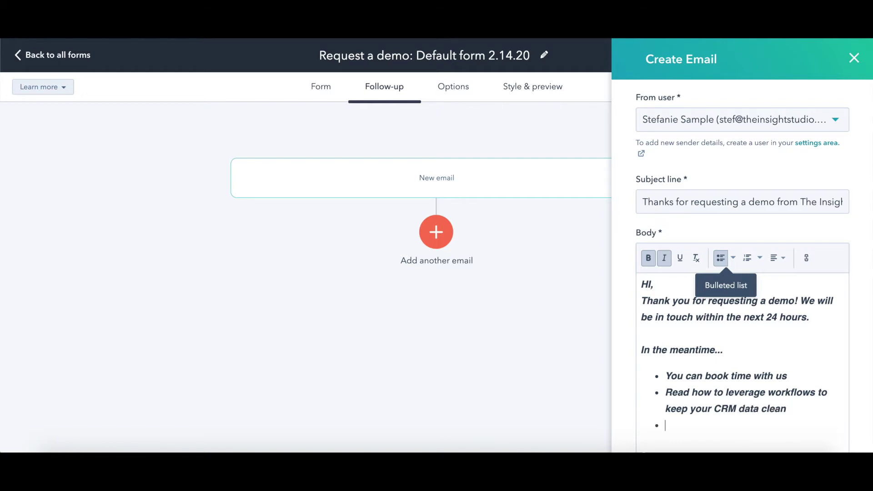
{"action": "scroll", "coordinate": [764, 349], "scroll_direction": "down", "scroll_amount": 1}
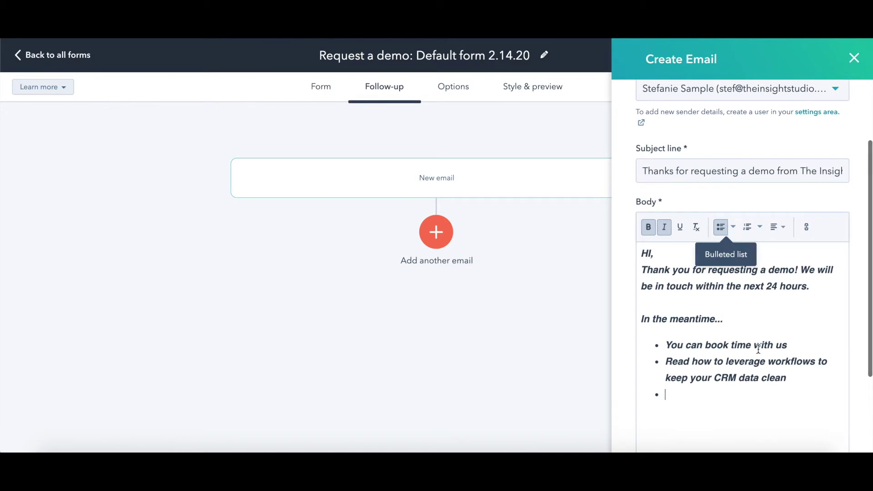
{"action": "type", "text": "Watch out y"}
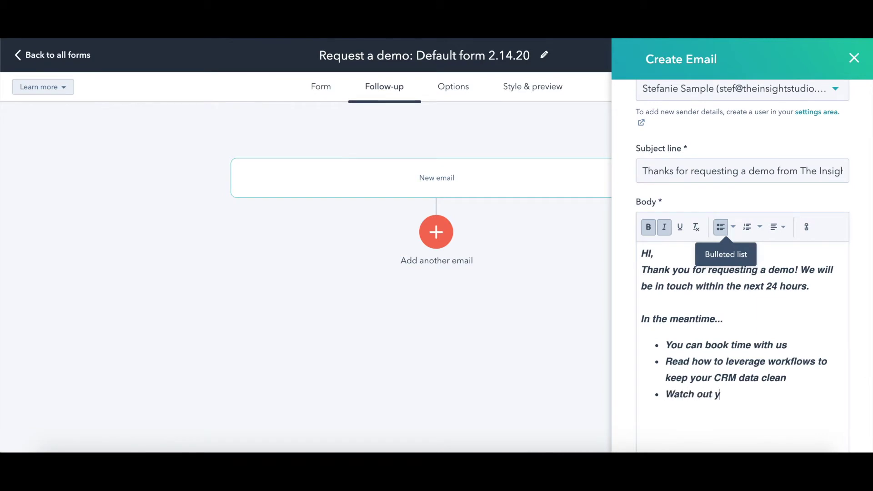
{"action": "type", "text": "outube channel with tips"}
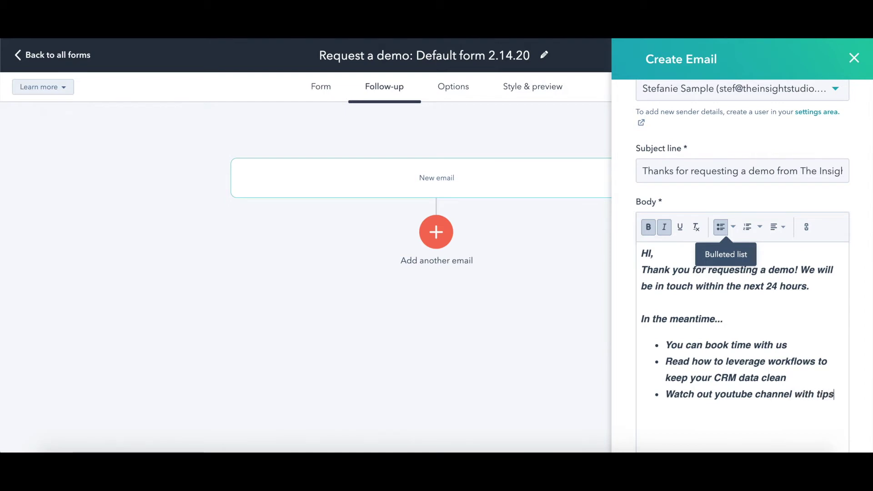
{"action": "type", "text": " on using HubSpot"}
Step: End the list and sign off with 'Thanks,' followed by the sender's first name
{"action": "left_click", "coordinate": [720, 227]}
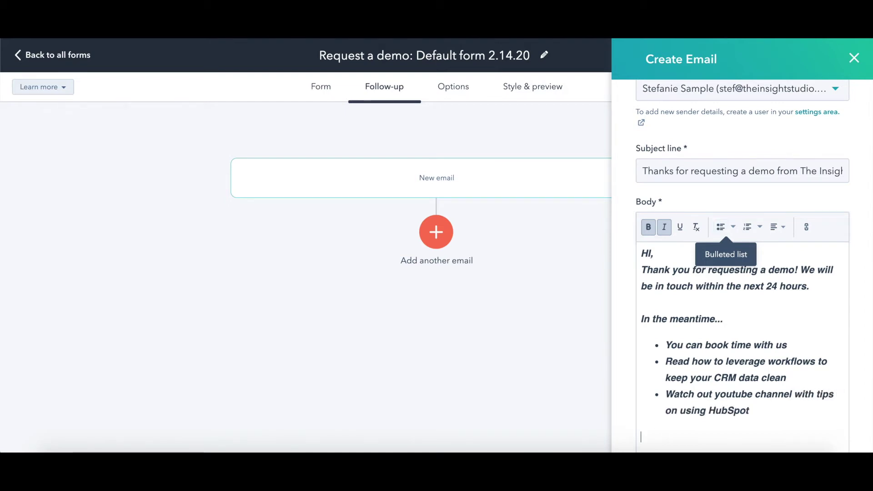
{"action": "type", "text": "Thanks,"}
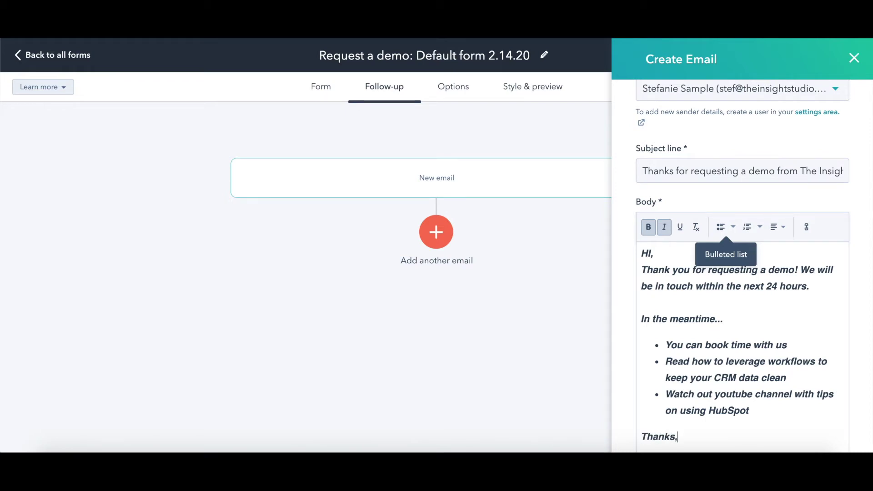
{"action": "key", "text": "Return"}
{"action": "type", "text": "Stefanie"}
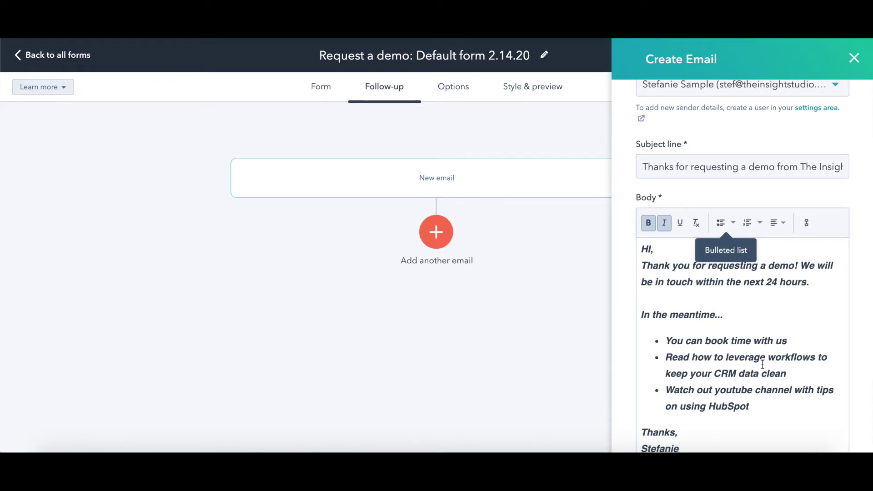
{"action": "left_click", "coordinate": [803, 338]}
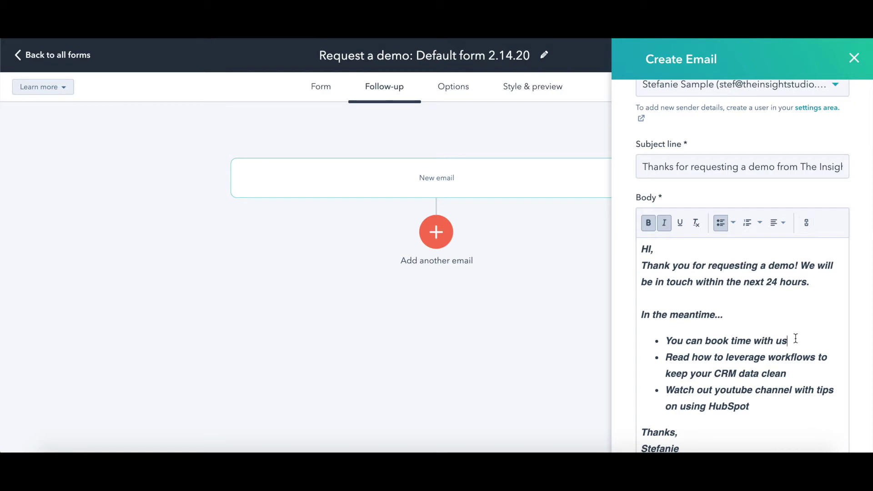
{"action": "left_click_drag", "start_coordinate": [791, 340], "coordinate": [662, 341]}
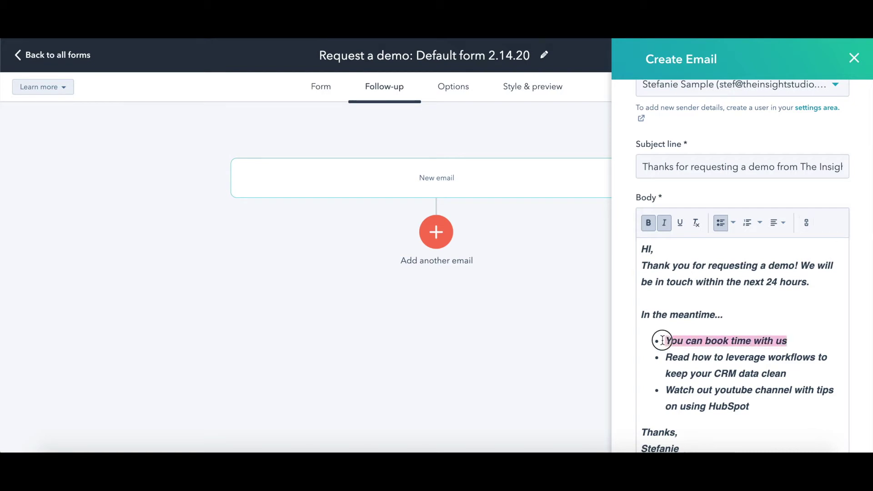
{"action": "left_click", "coordinate": [805, 223]}
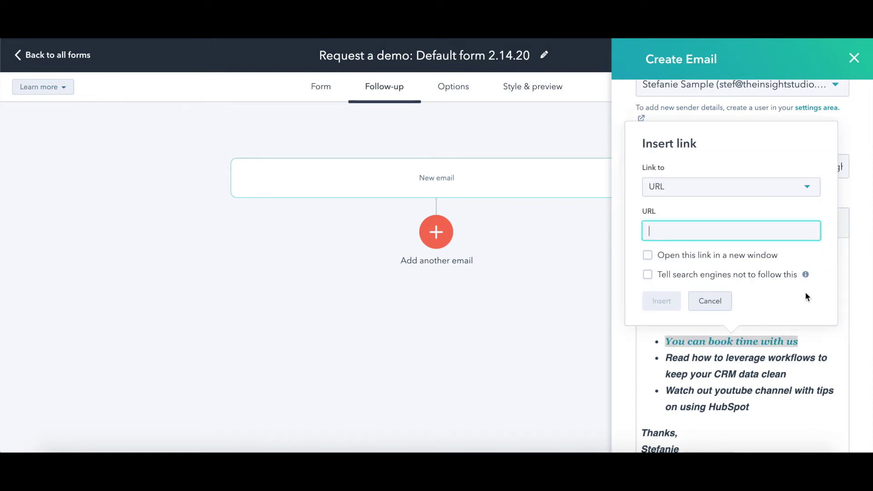
{"action": "left_click", "coordinate": [727, 188]}
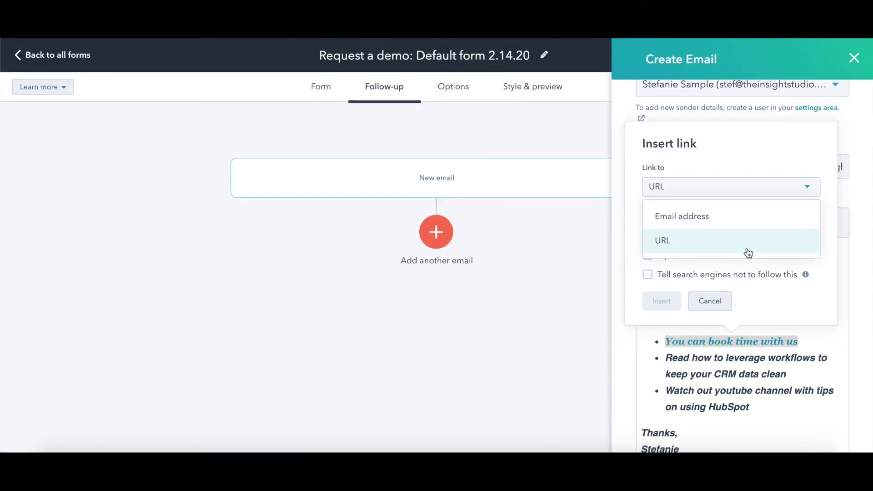
{"action": "left_click", "coordinate": [665, 238]}
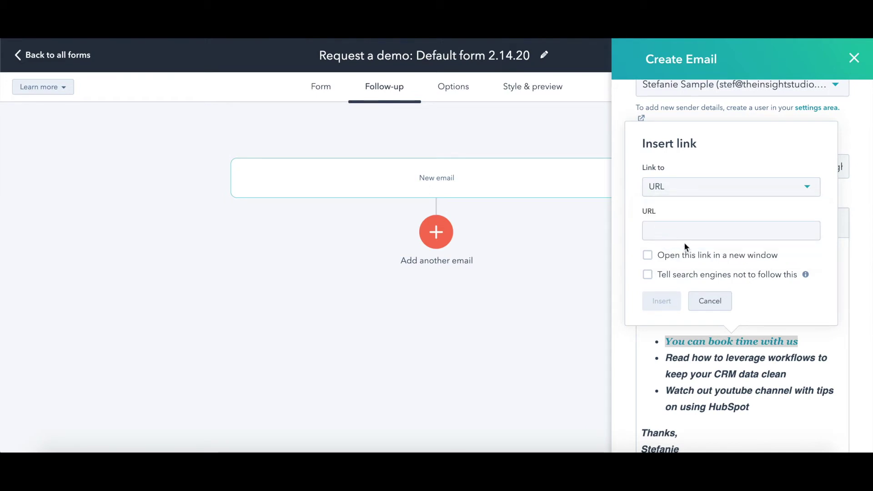
{"action": "left_click", "coordinate": [712, 302]}
{"action": "left_click_drag", "start_coordinate": [671, 357], "coordinate": [786, 374]}
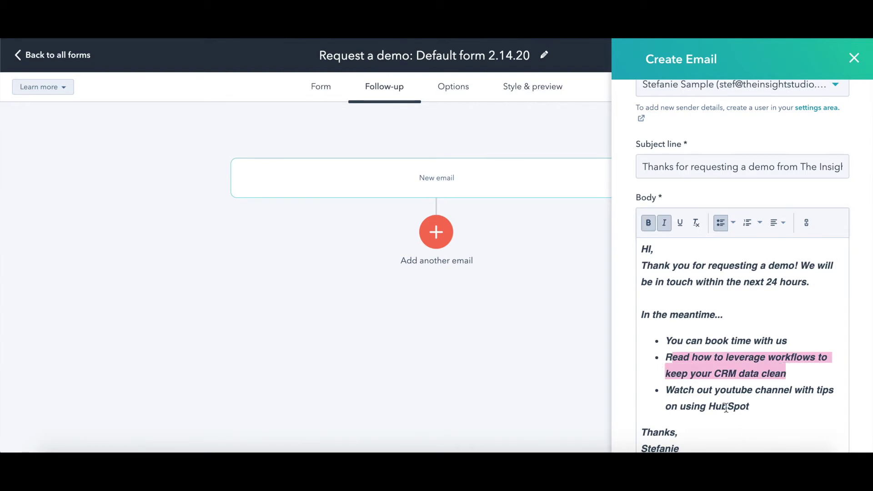
{"action": "scroll", "coordinate": [721, 399], "scroll_direction": "down", "scroll_amount": 1}
{"action": "scroll", "coordinate": [720, 395], "scroll_direction": "down", "scroll_amount": 3}
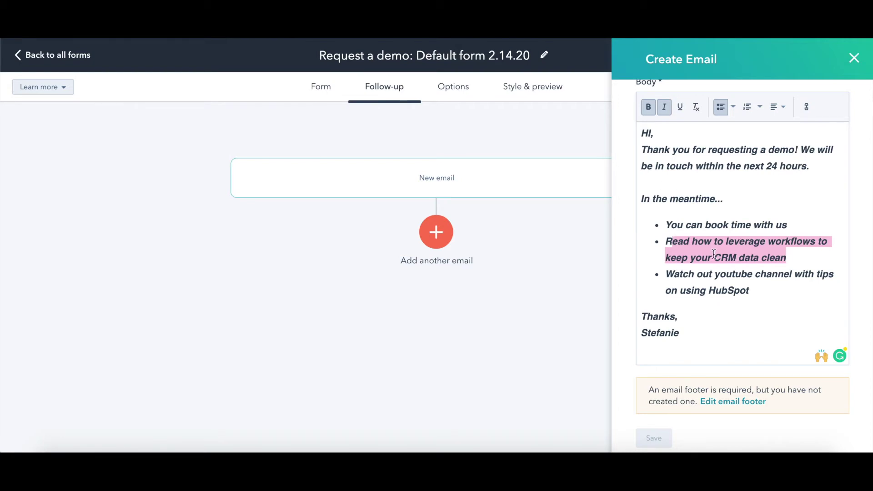
{"action": "left_click", "coordinate": [749, 323]}
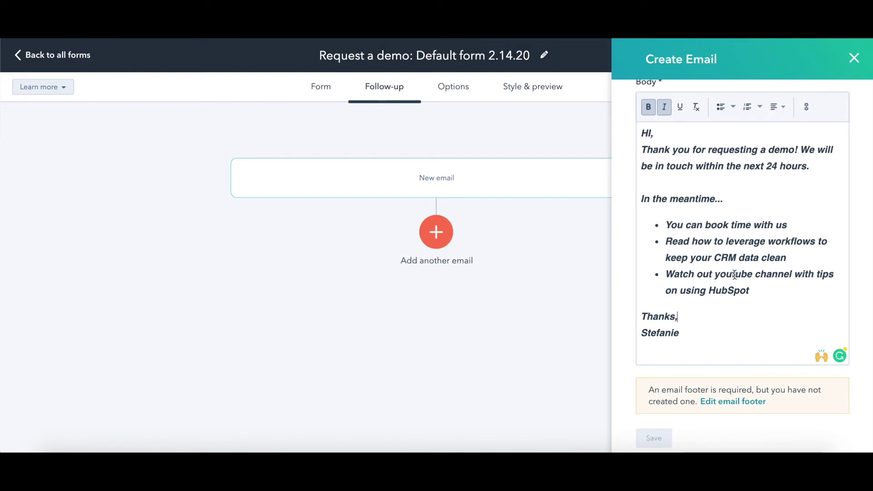
{"action": "left_click", "coordinate": [665, 225]}
{"action": "left_click_drag", "start_coordinate": [665, 224], "coordinate": [795, 222]}
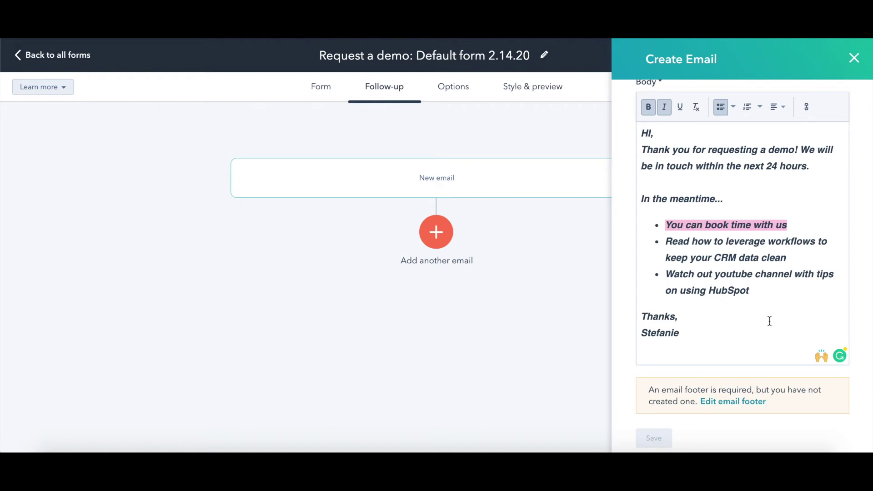
{"action": "scroll", "coordinate": [767, 322], "scroll_direction": "down", "scroll_amount": 1}
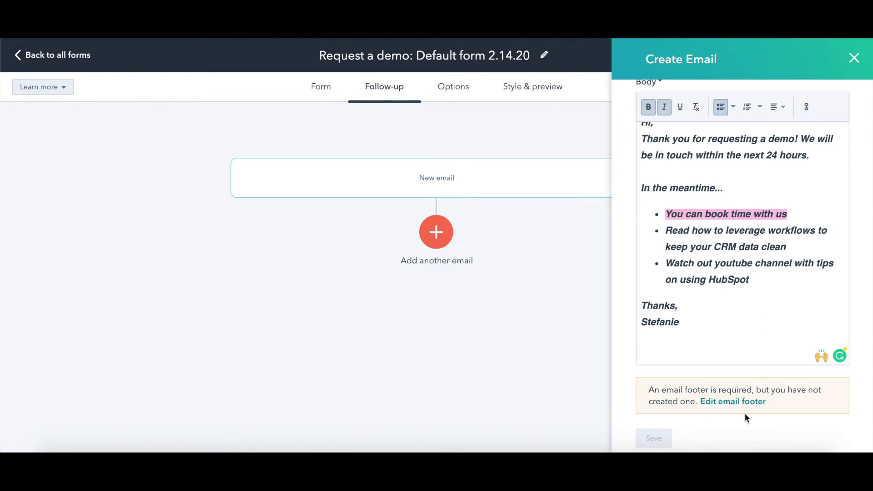
Step: Fill the email footer with The Insight Studio's 833 Parkview Way address and save it
{"action": "left_click", "coordinate": [717, 410]}
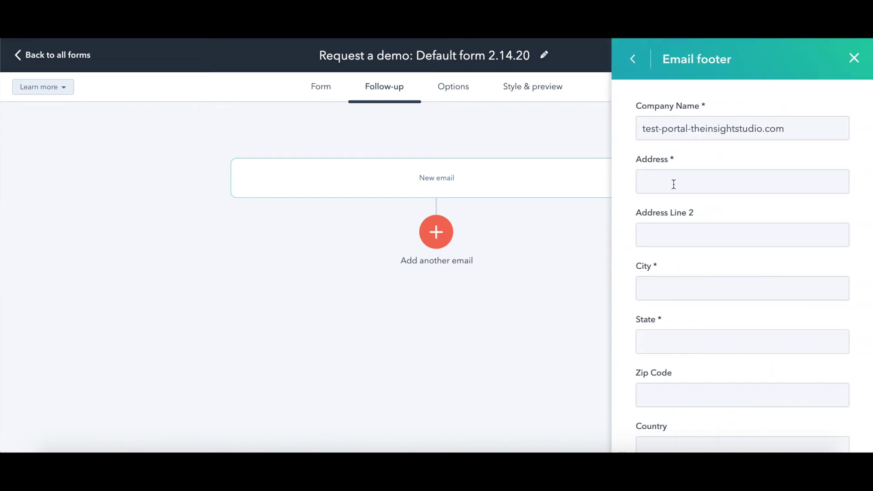
{"action": "left_click_drag", "start_coordinate": [784, 129], "coordinate": [623, 132]}
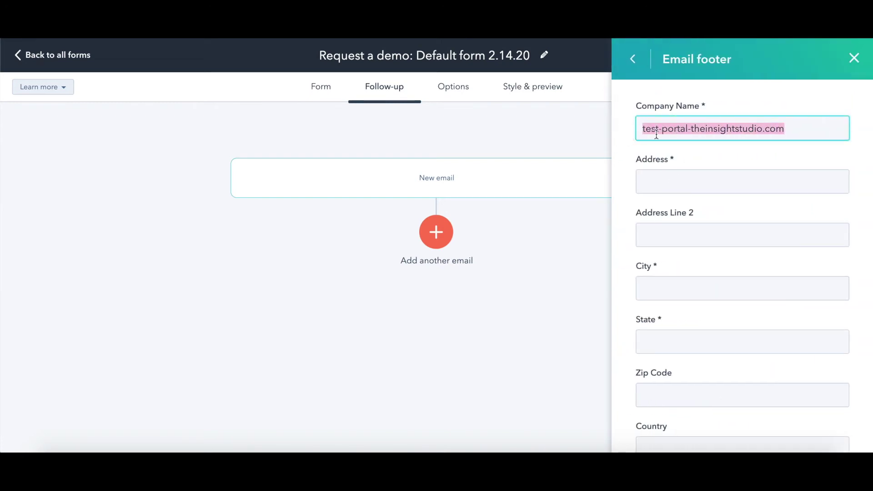
{"action": "scroll", "coordinate": [710, 300], "scroll_direction": "down", "scroll_amount": 2}
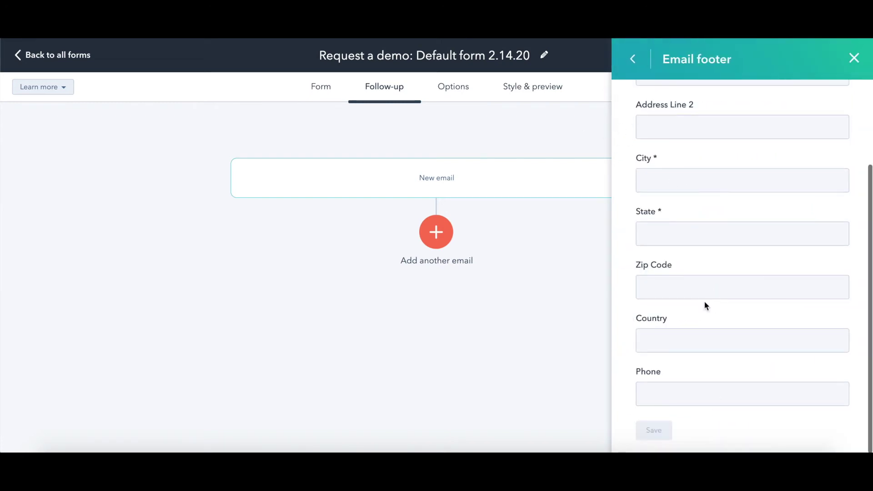
{"action": "scroll", "coordinate": [707, 318], "scroll_direction": "up", "scroll_amount": 2}
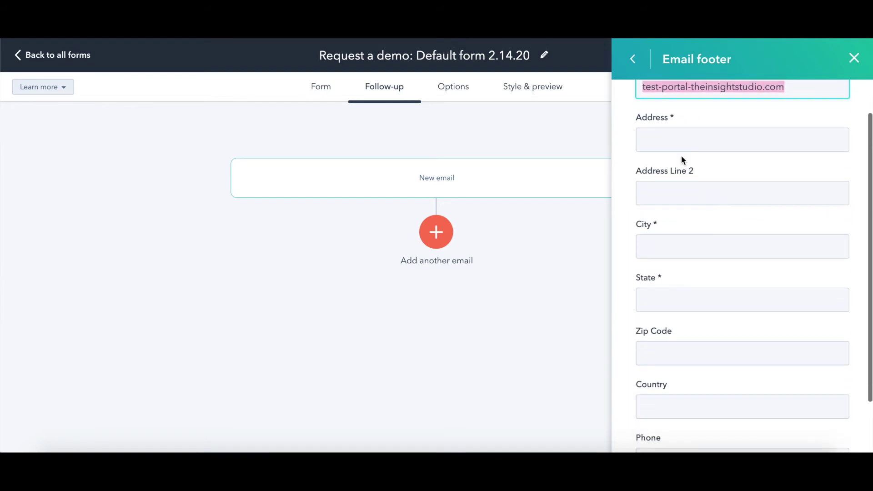
{"action": "left_click", "coordinate": [666, 138]}
{"action": "type", "text": "8"}
{"action": "left_click", "coordinate": [662, 225]}
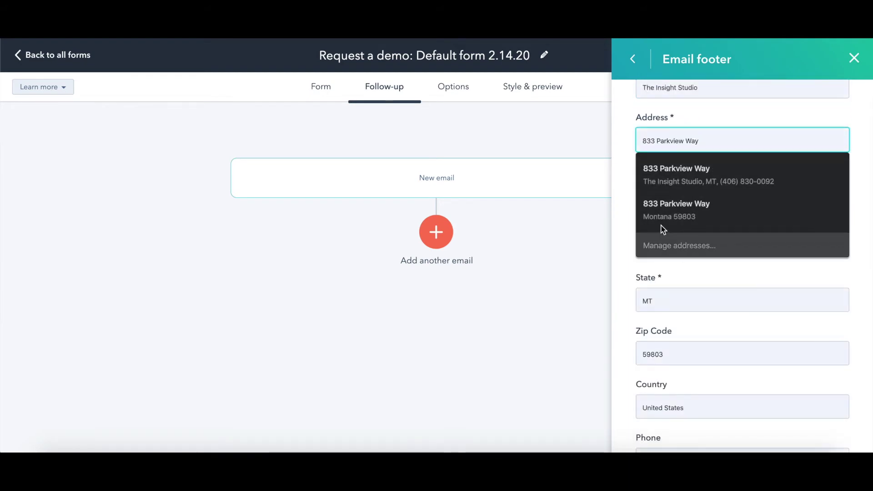
{"action": "left_click", "coordinate": [646, 179]}
{"action": "scroll", "coordinate": [742, 296], "scroll_direction": "down", "scroll_amount": 2}
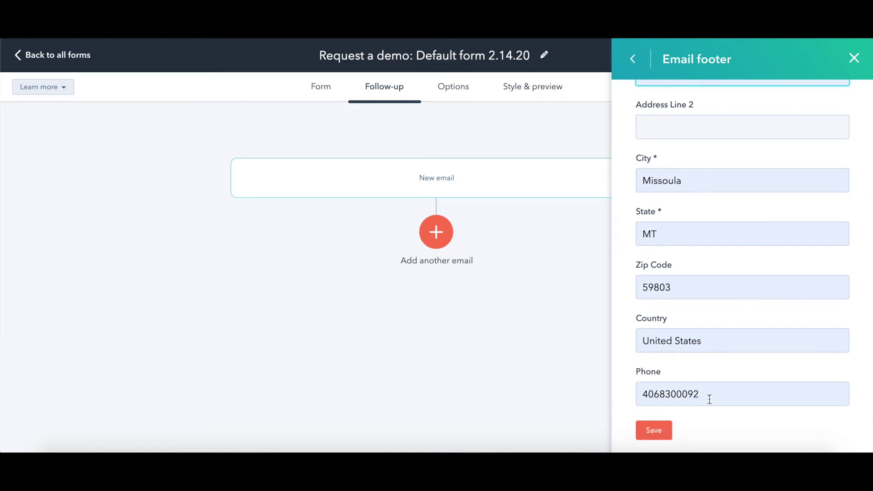
{"action": "left_click", "coordinate": [657, 432]}
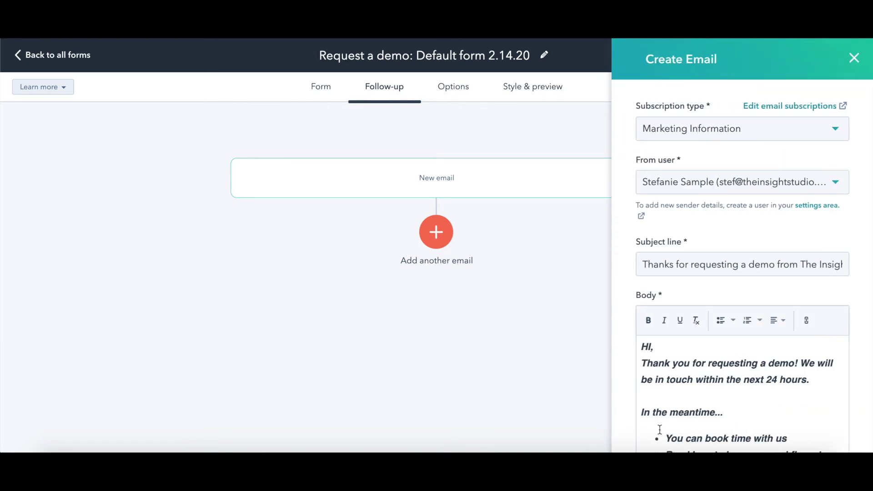
Step: Save the follow-up email
{"action": "scroll", "coordinate": [724, 387], "scroll_direction": "down", "scroll_amount": 1}
{"action": "scroll", "coordinate": [725, 388], "scroll_direction": "down", "scroll_amount": 7}
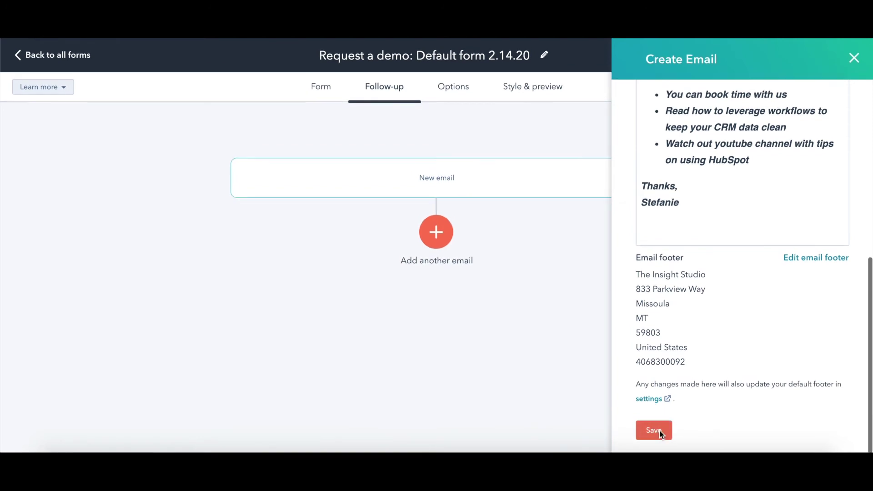
{"action": "left_click", "coordinate": [657, 432]}
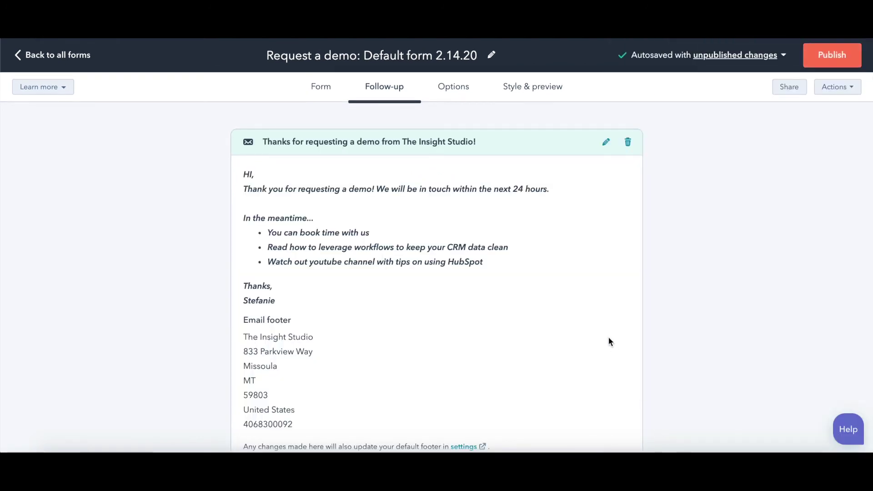
Step: Start a second follow-up email, then discard it
{"action": "scroll", "coordinate": [586, 329], "scroll_direction": "down", "scroll_amount": 3}
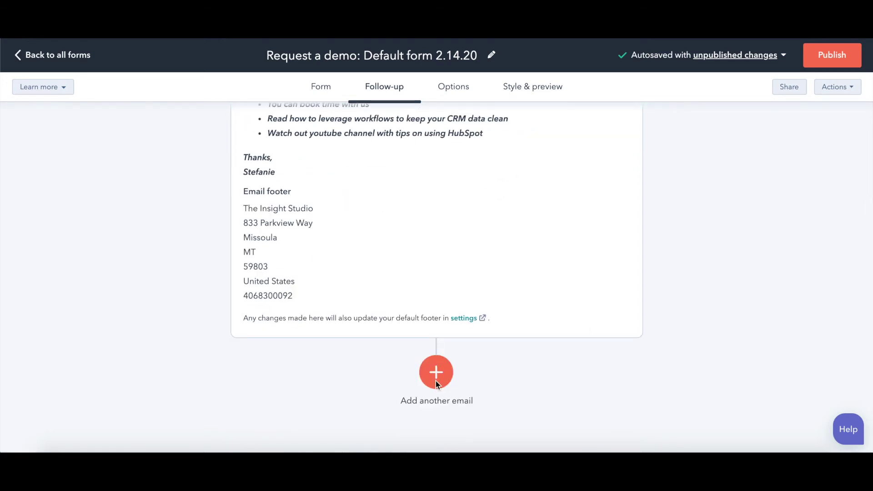
{"action": "left_click", "coordinate": [436, 382]}
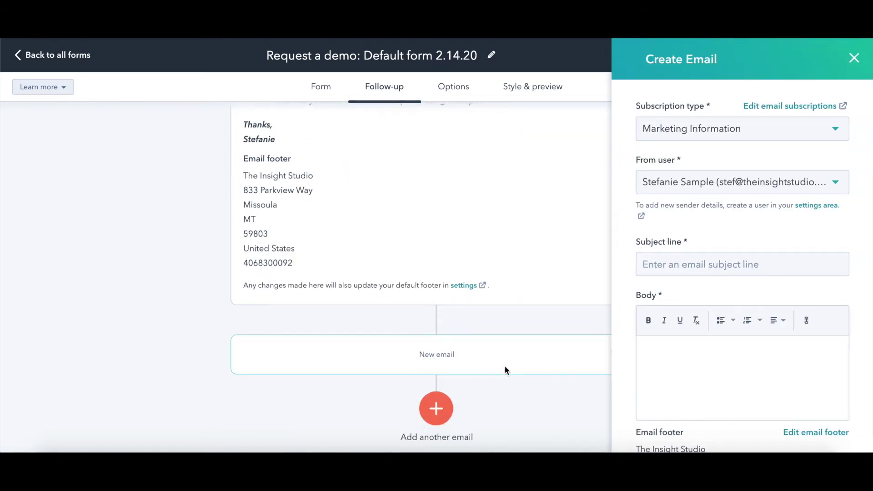
{"action": "scroll", "coordinate": [506, 367], "scroll_direction": "down", "scroll_amount": 1}
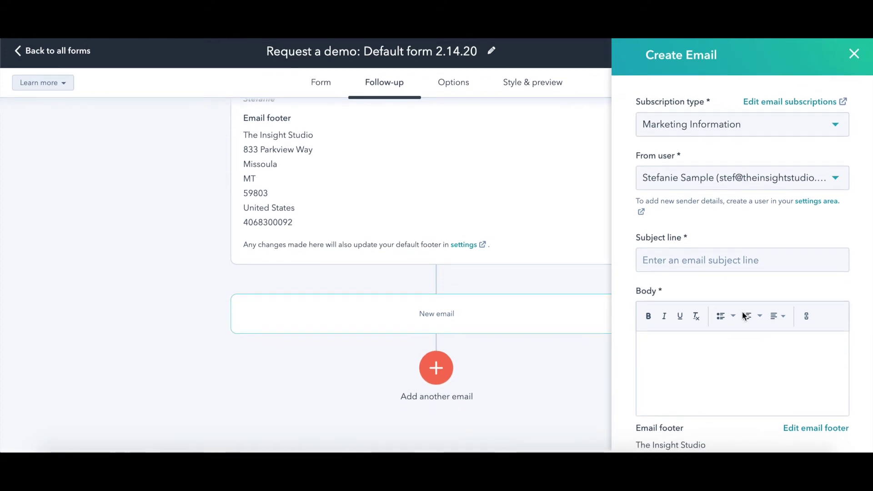
{"action": "scroll", "coordinate": [743, 309], "scroll_direction": "down", "scroll_amount": 2}
{"action": "scroll", "coordinate": [743, 306], "scroll_direction": "up", "scroll_amount": 2}
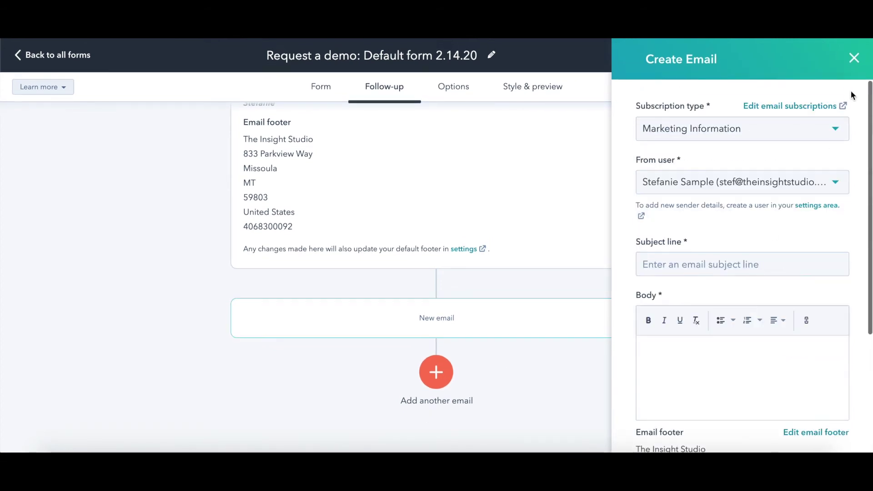
{"action": "left_click", "coordinate": [853, 57]}
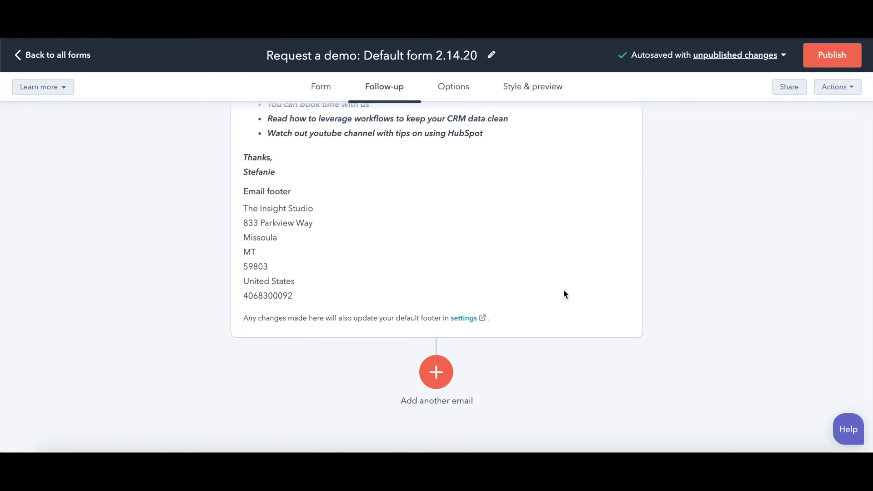
Step: Reopen the saved email, close it unchanged, and publish the Request a demo form
{"action": "scroll", "coordinate": [571, 283], "scroll_direction": "up", "scroll_amount": 3}
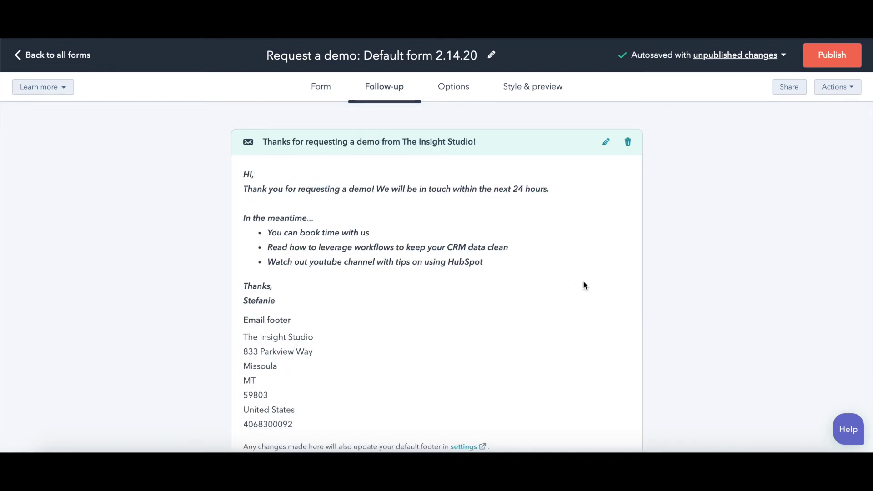
{"action": "left_click", "coordinate": [606, 142]}
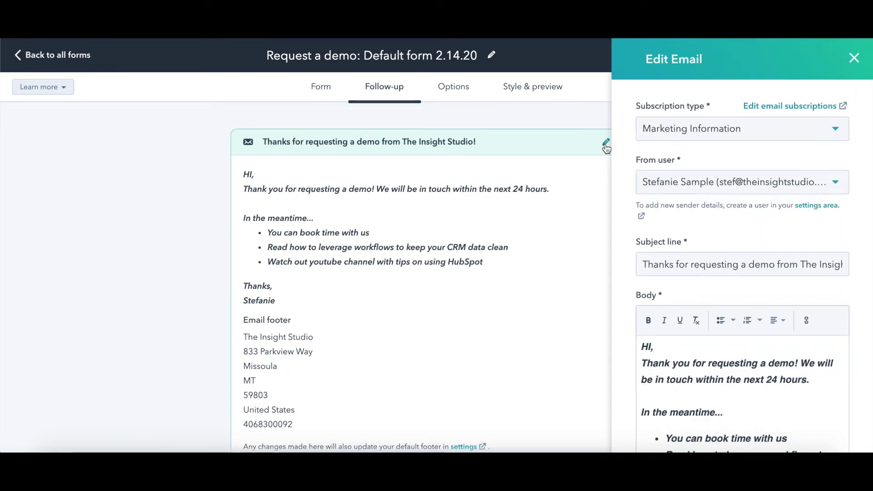
{"action": "left_click", "coordinate": [853, 58]}
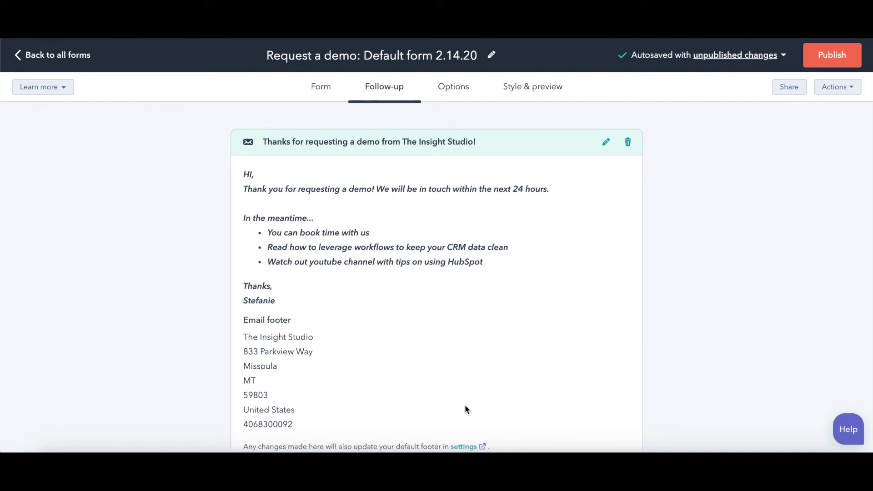
{"action": "left_click", "coordinate": [823, 55]}
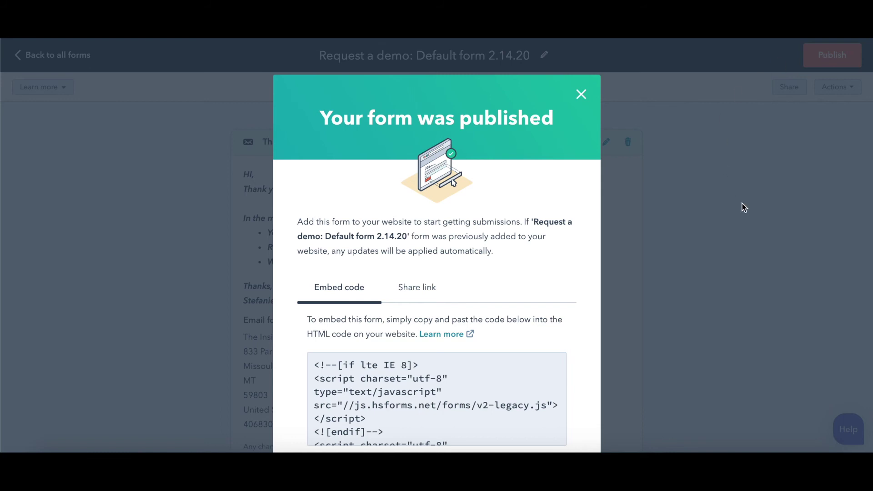
Step: Close the 'Your form was published' confirmation
{"action": "left_click", "coordinate": [581, 94]}
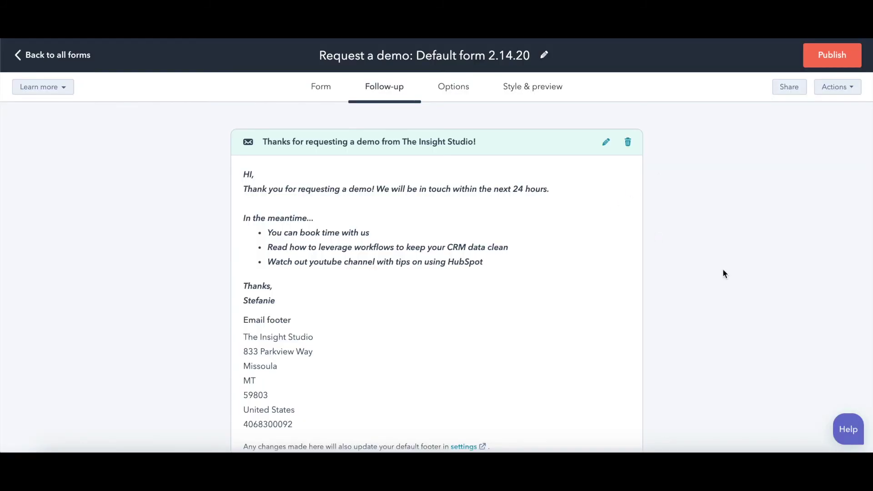